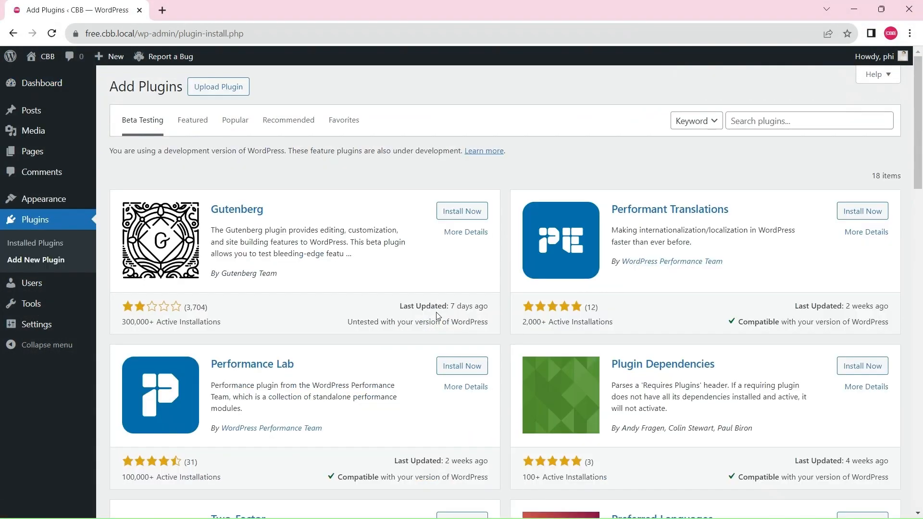
# Find the Content Blocks Builder plugin by searching for "cbb", and install and activate it
pyautogui.click(746, 115)
pyautogui.write('cbb')
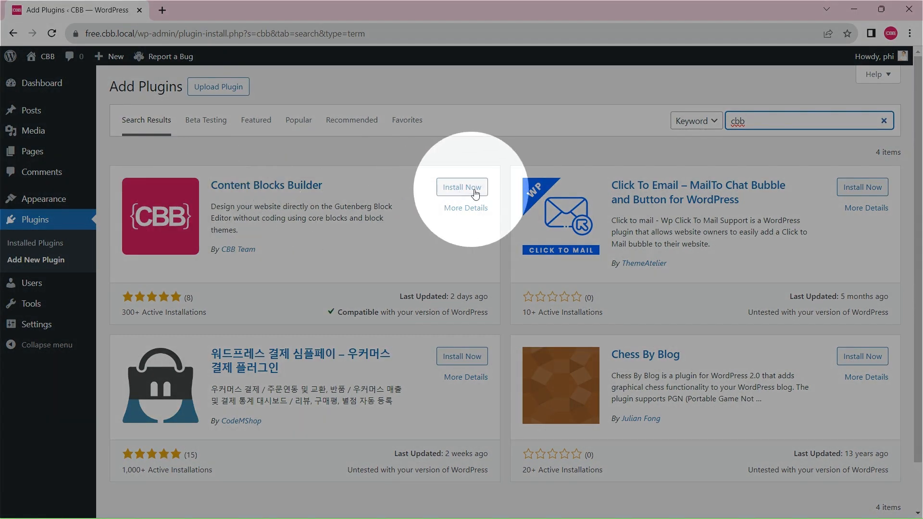
pyautogui.click(475, 193)
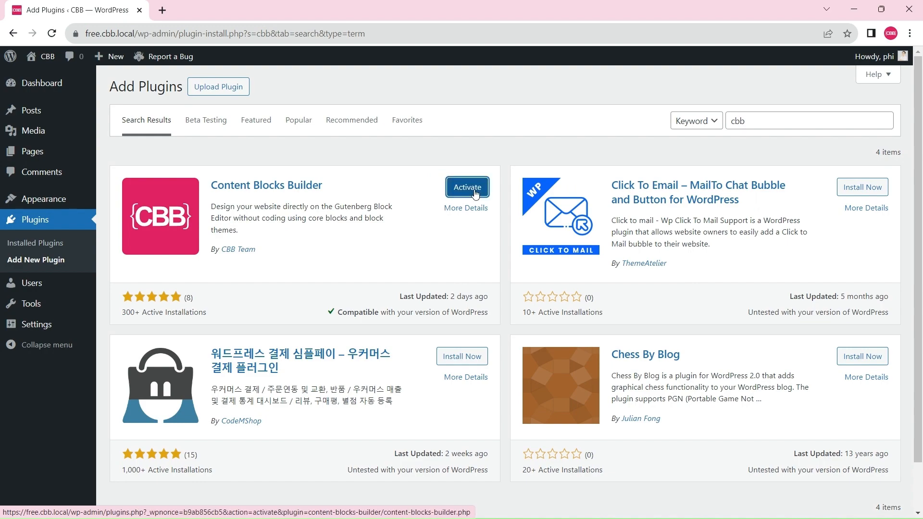
pyautogui.click(475, 193)
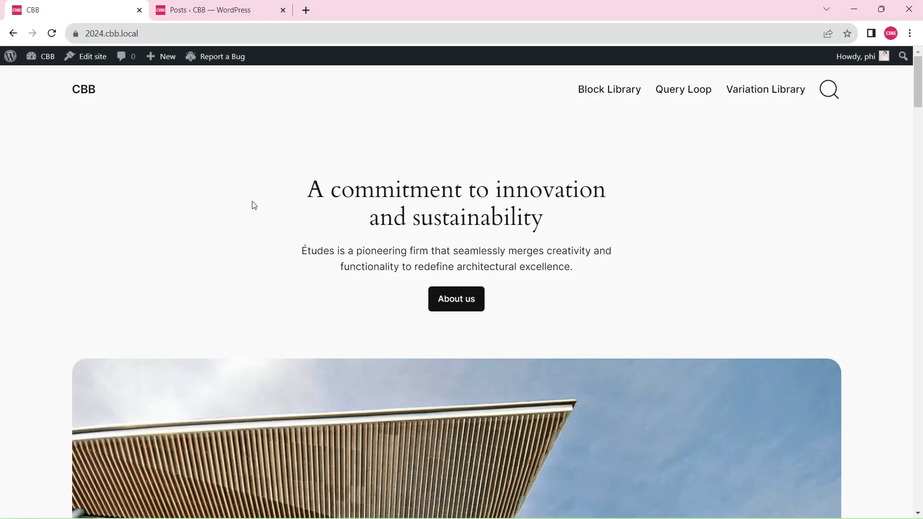
# Review the site's front page and its list of blog posts
pyautogui.scroll(-5, 367, 272)
pyautogui.scroll(-10, 391, 317)
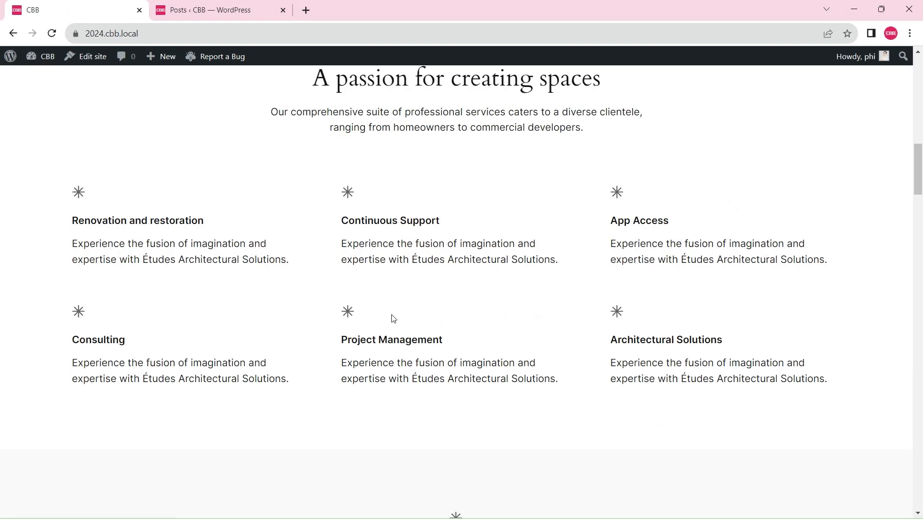
pyautogui.scroll(20, 391, 317)
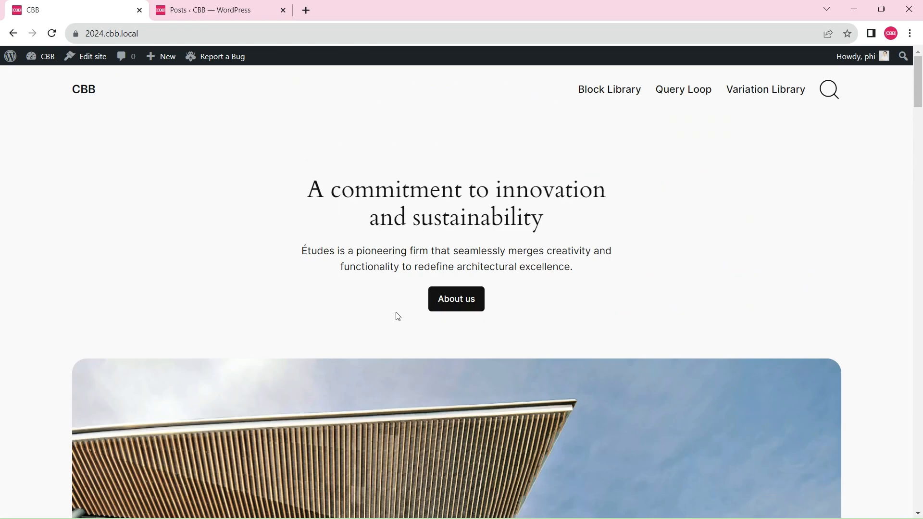
pyautogui.click(221, 11)
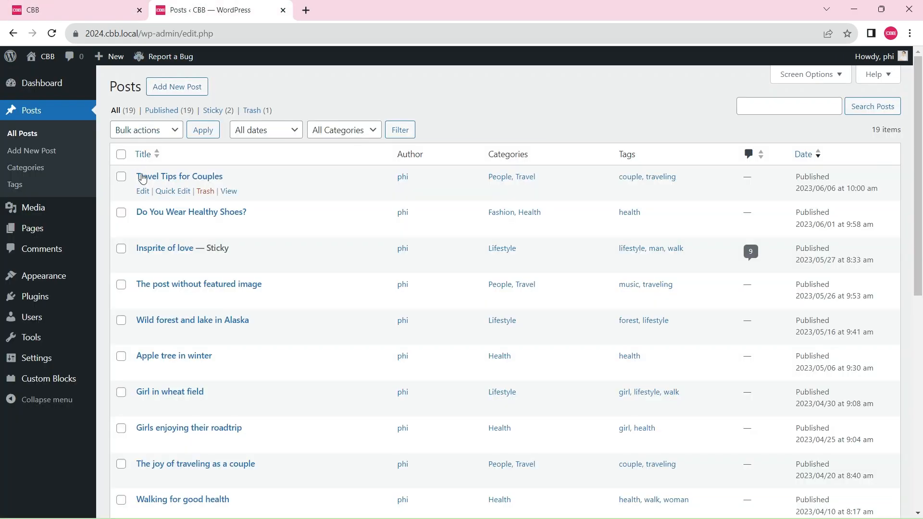
pyautogui.scroll(-9, 207, 229)
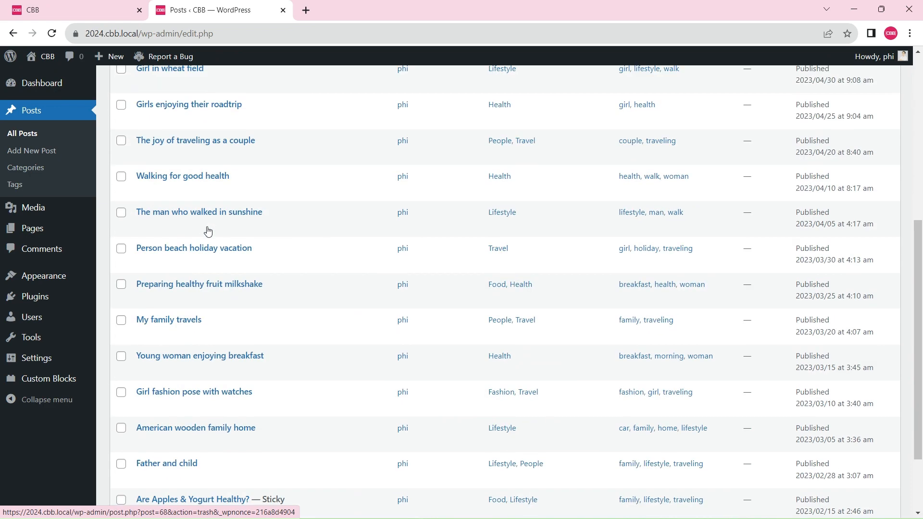
pyautogui.scroll(10, 207, 231)
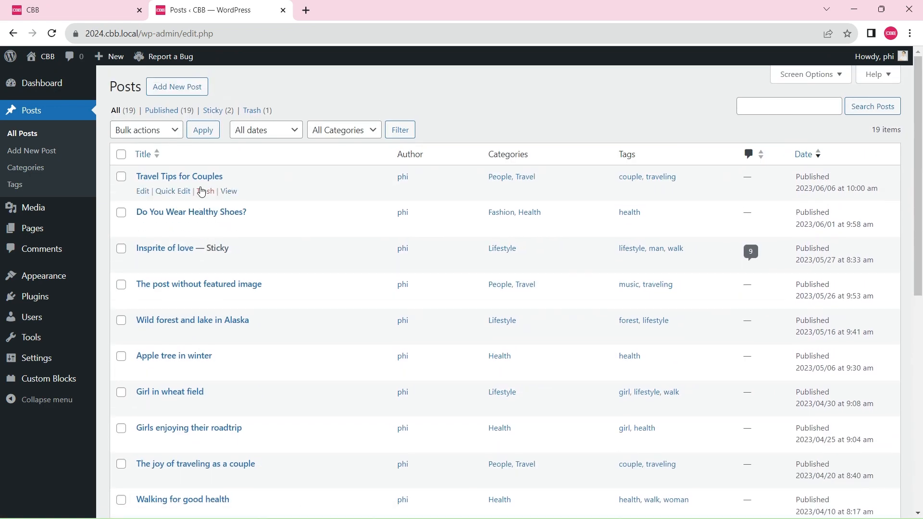
# Open the site's dashboard in a new browser tab and go to the Custom Blocks Variation Library
pyautogui.click(57, 5)
pyautogui.moveTo(37, 53)
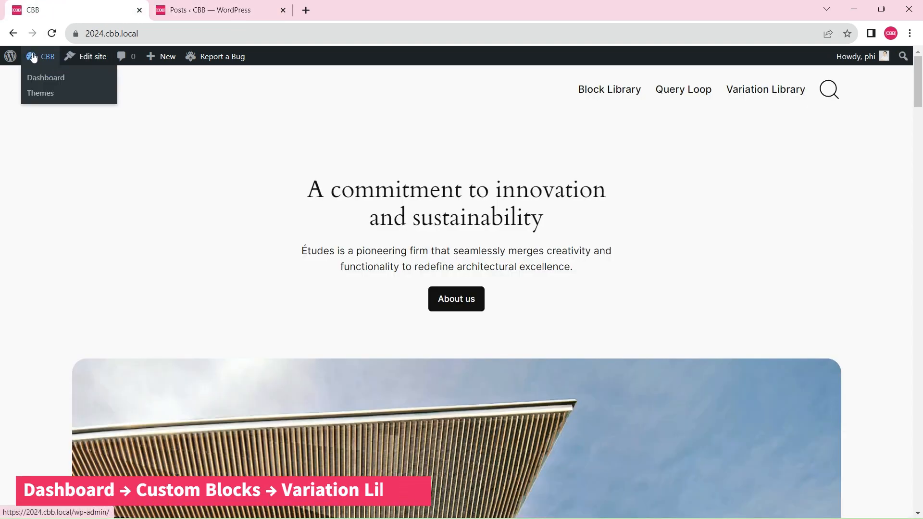
pyautogui.middleClick(38, 76)
pyautogui.click(227, 11)
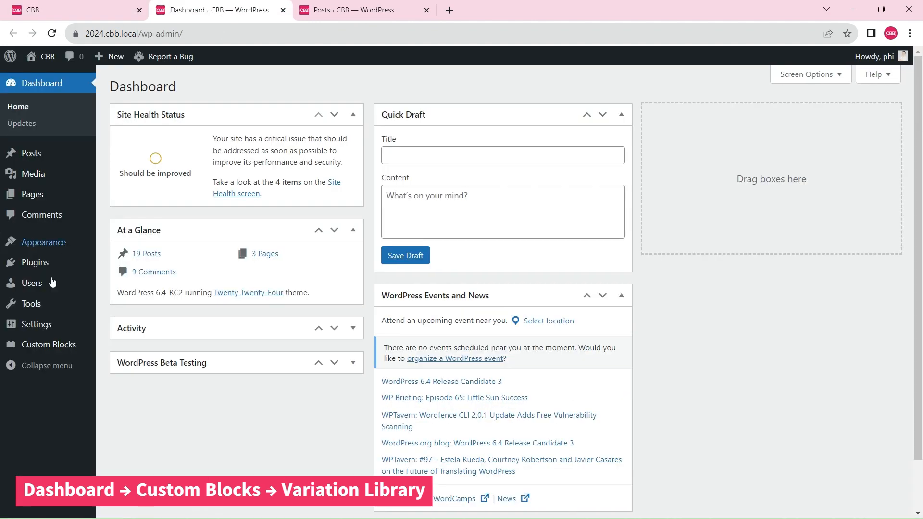
pyautogui.moveTo(44, 348)
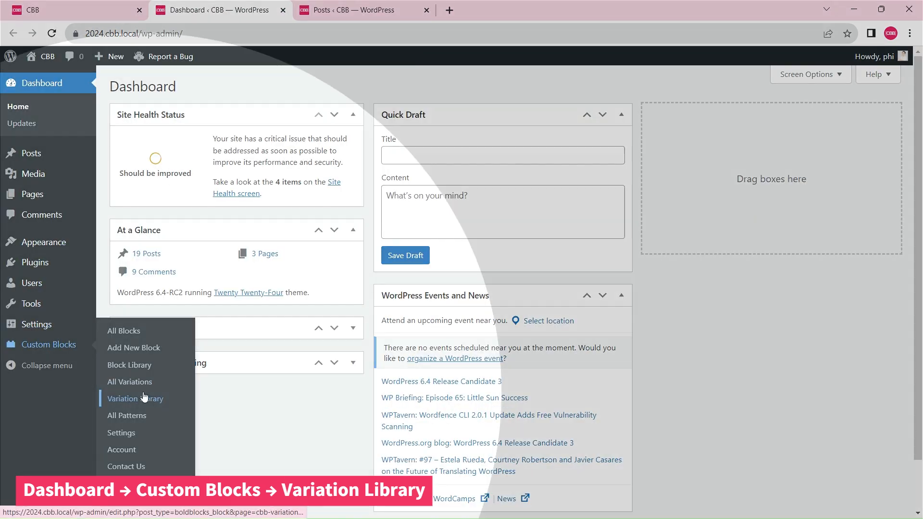
pyautogui.click(156, 401)
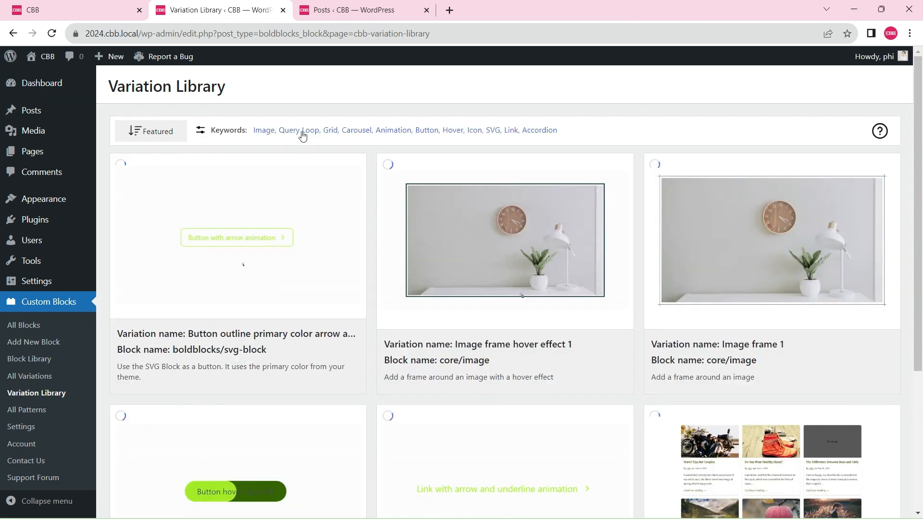
# Filter the library by the Query Loop keyword and import the "Query Loop - Grid 3-2-1 columns" variation
pyautogui.click(301, 131)
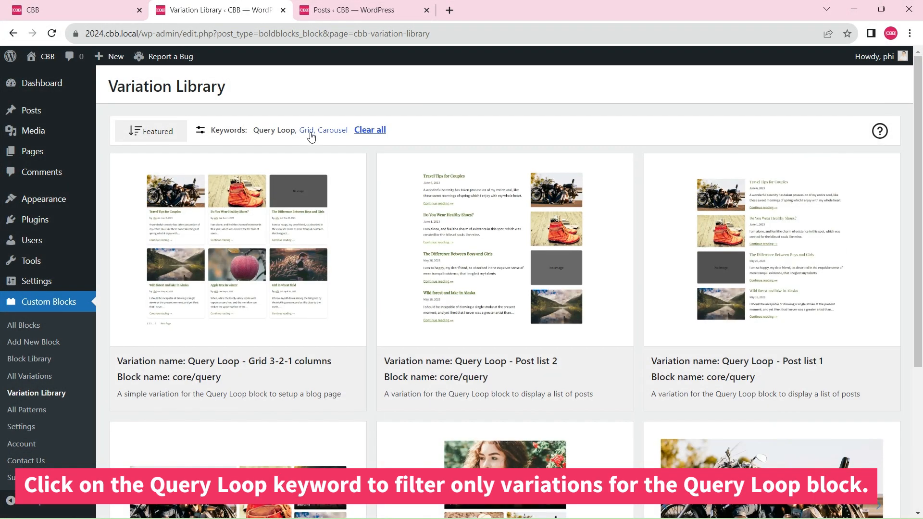
pyautogui.scroll(-5, 533, 211)
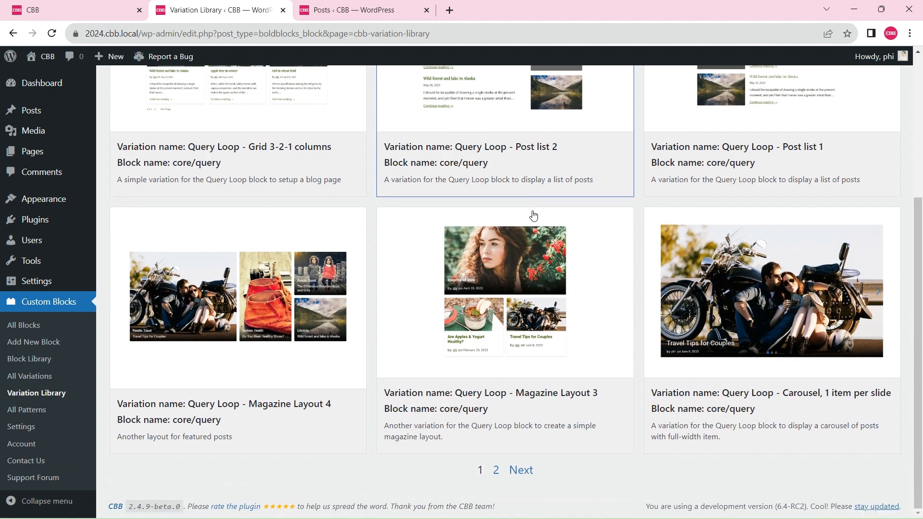
pyautogui.click(523, 472)
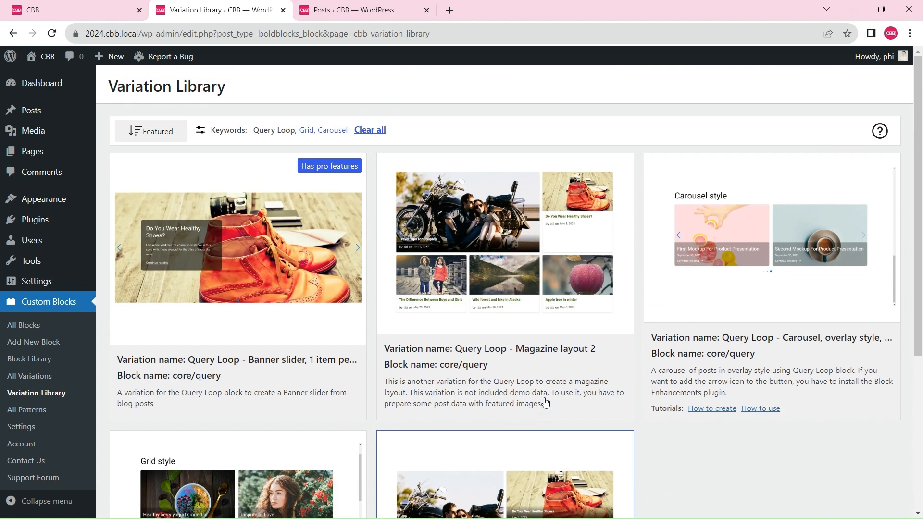
pyautogui.scroll(-5, 546, 402)
pyautogui.click(489, 470)
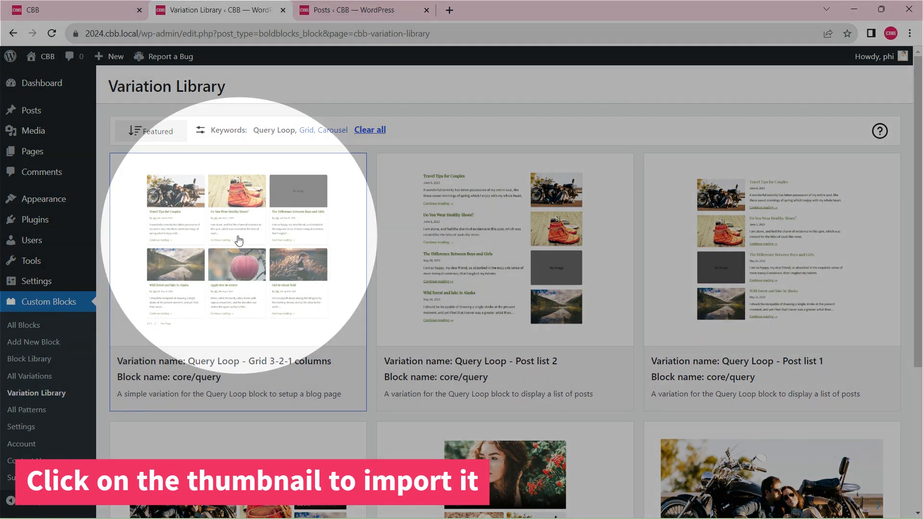
pyautogui.click(240, 241)
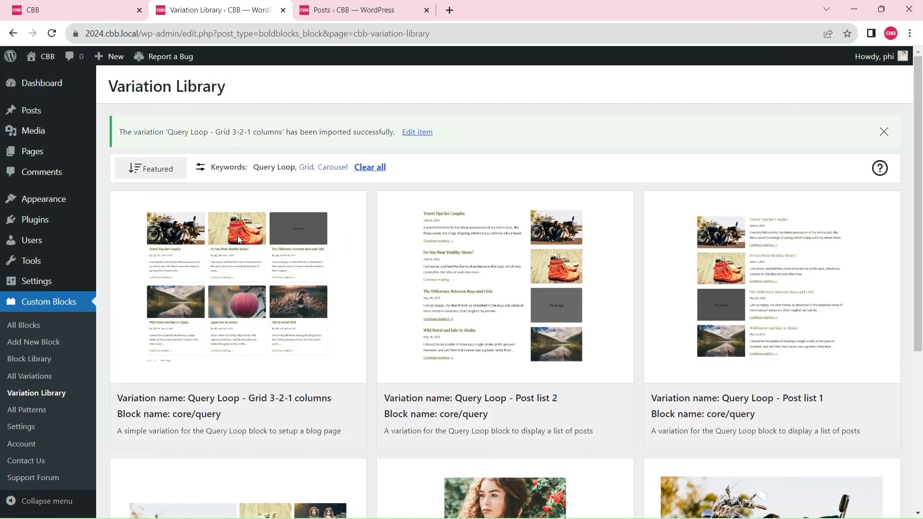
# Open the imported variation for editing in a new browser tab and look through its layout and variation settings
pyautogui.rightClick(409, 137)
pyautogui.click(435, 141)
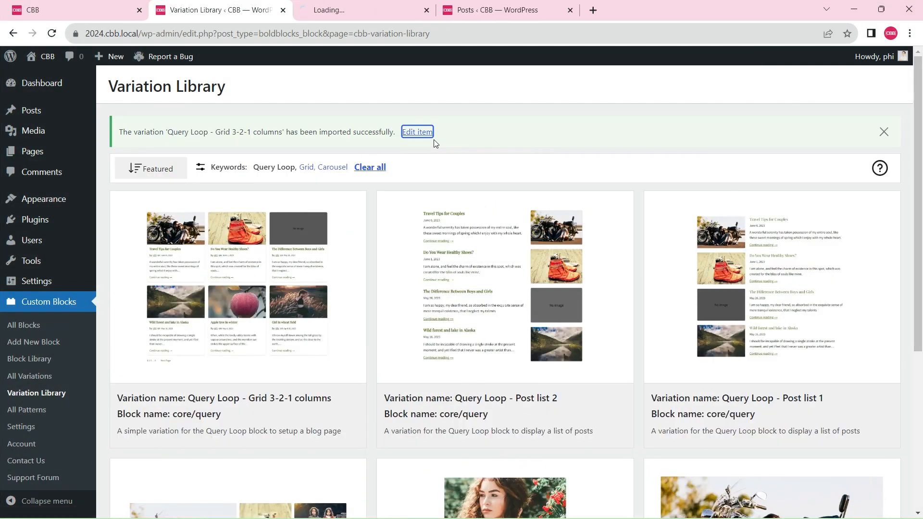
pyautogui.click(353, 6)
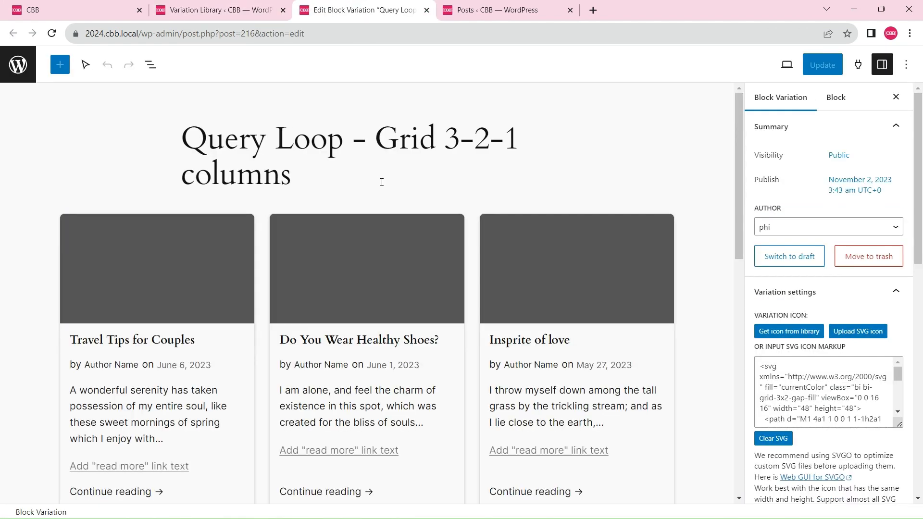
pyautogui.scroll(-8, 401, 205)
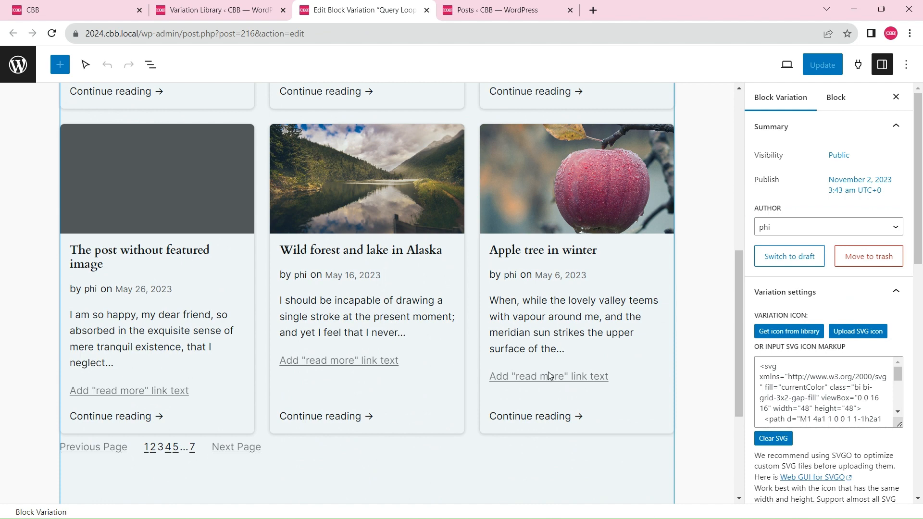
pyautogui.scroll(-4, 812, 279)
pyautogui.scroll(-7, 817, 217)
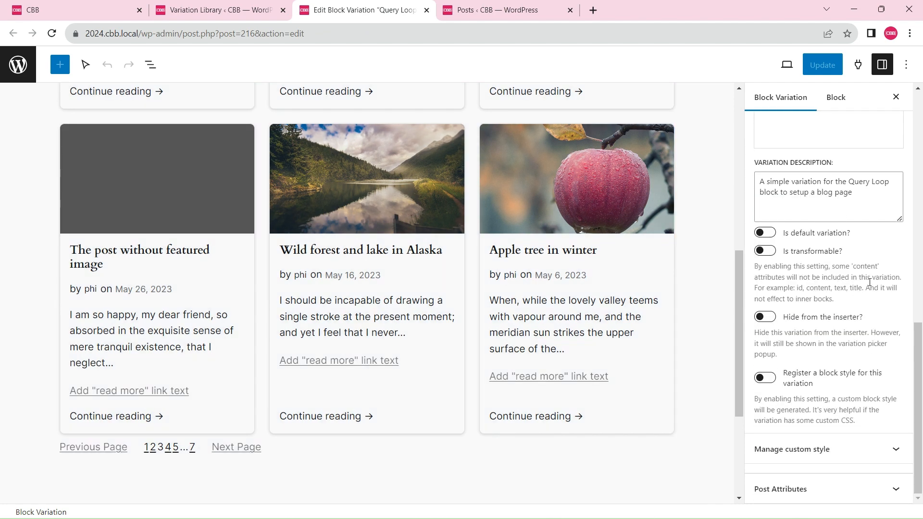
# Examine the variation's custom CSS in the full-screen code view, and return to the normal editor view
pyautogui.click(895, 449)
pyautogui.scroll(-5, 891, 355)
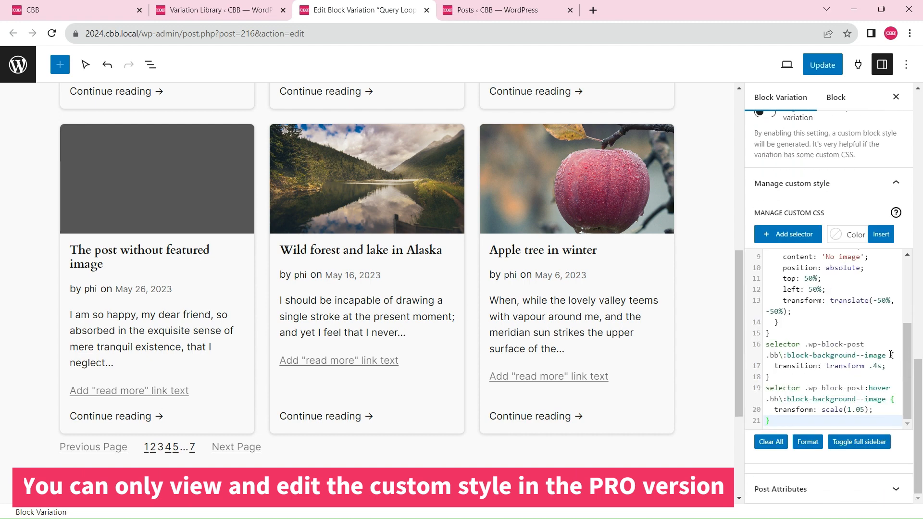
pyautogui.click(836, 354)
pyautogui.press('F11')
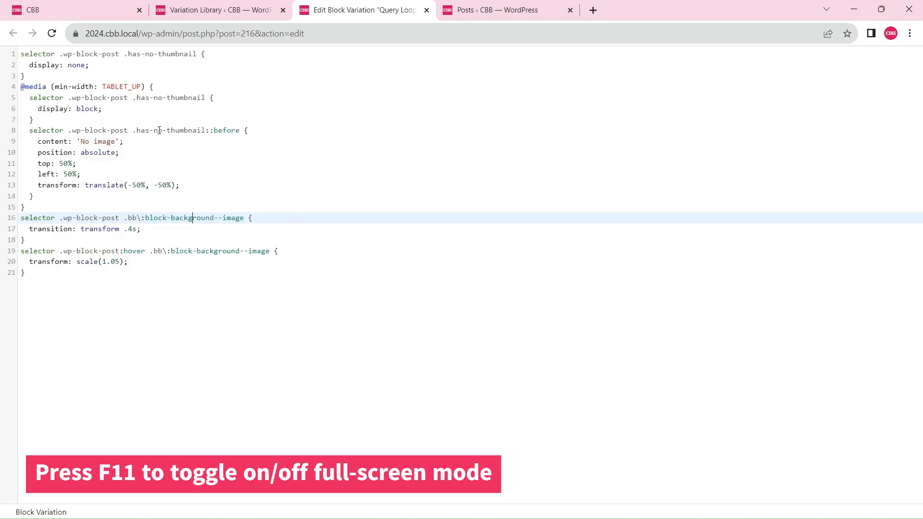
pyautogui.moveTo(40, 58); pyautogui.dragTo(158, 155)
pyautogui.click(331, 295)
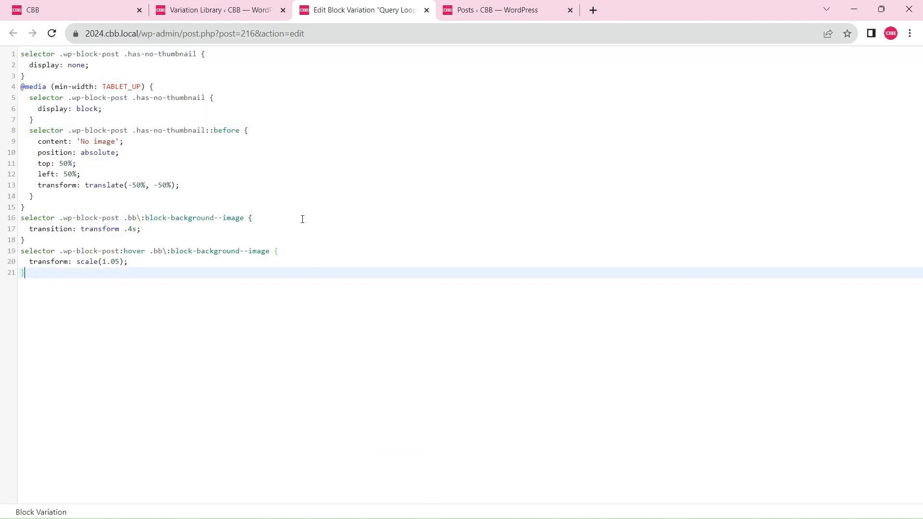
pyautogui.press('F11')
pyautogui.scroll(-4, 451, 303)
pyautogui.scroll(12, 626, 373)
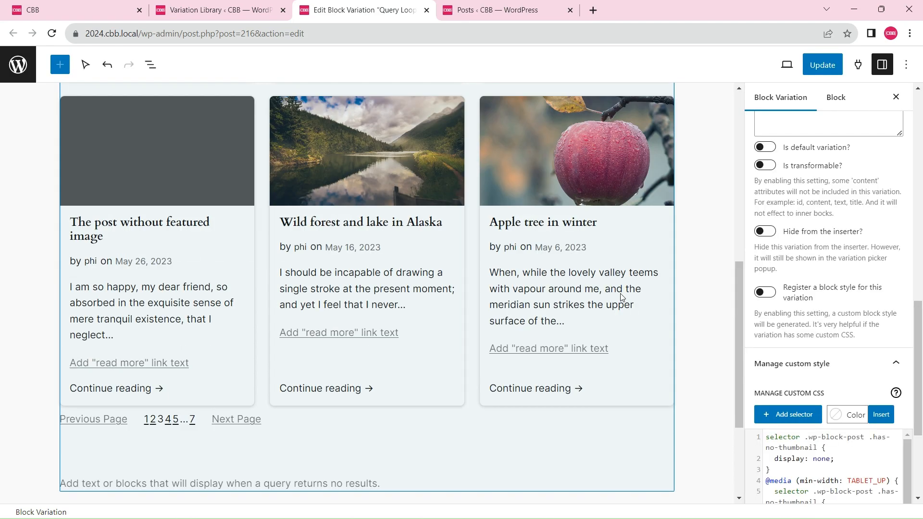
# Open the site's Query Loop page for editing and look up the available blocks matching "query"
pyautogui.click(75, 6)
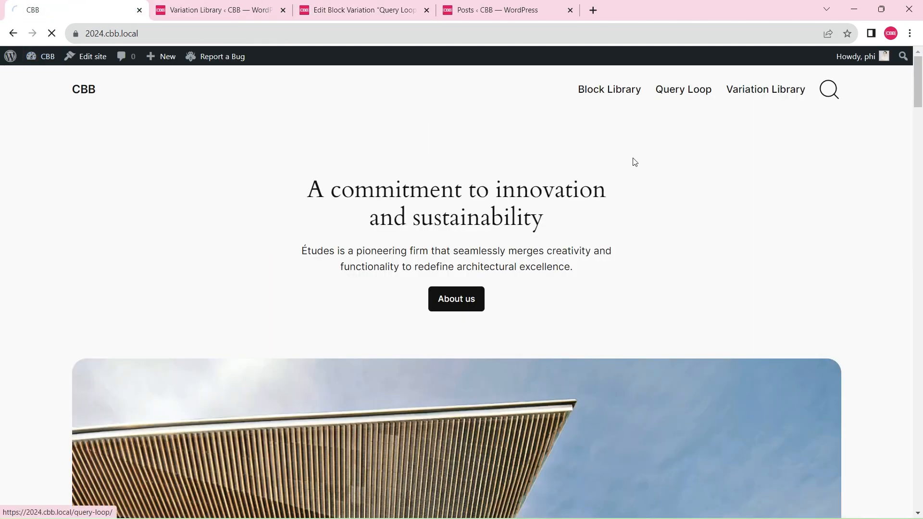
pyautogui.click(270, 57)
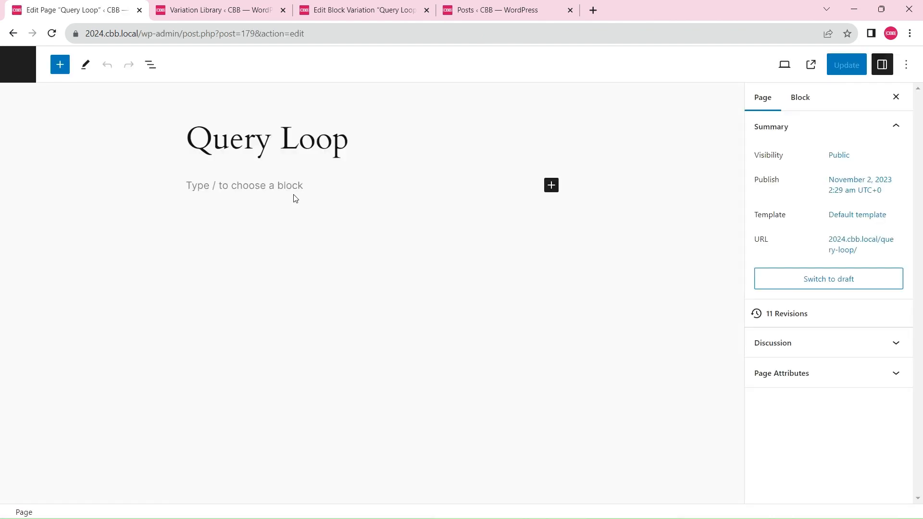
pyautogui.click(60, 66)
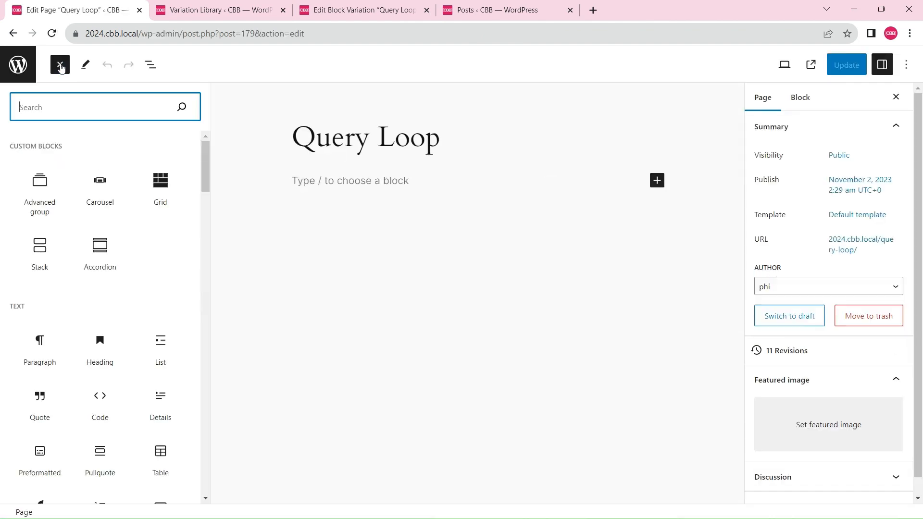
pyautogui.write('query')
pyautogui.moveTo(97, 198)
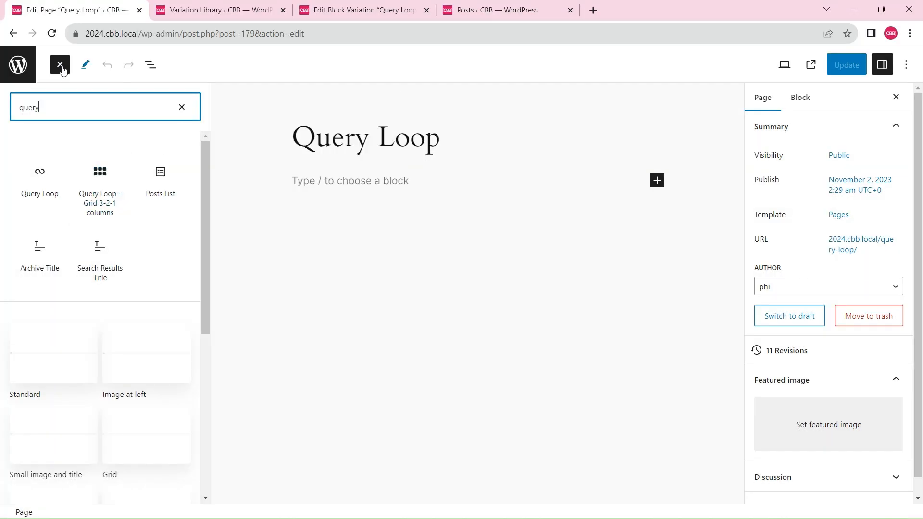
pyautogui.click(309, 200)
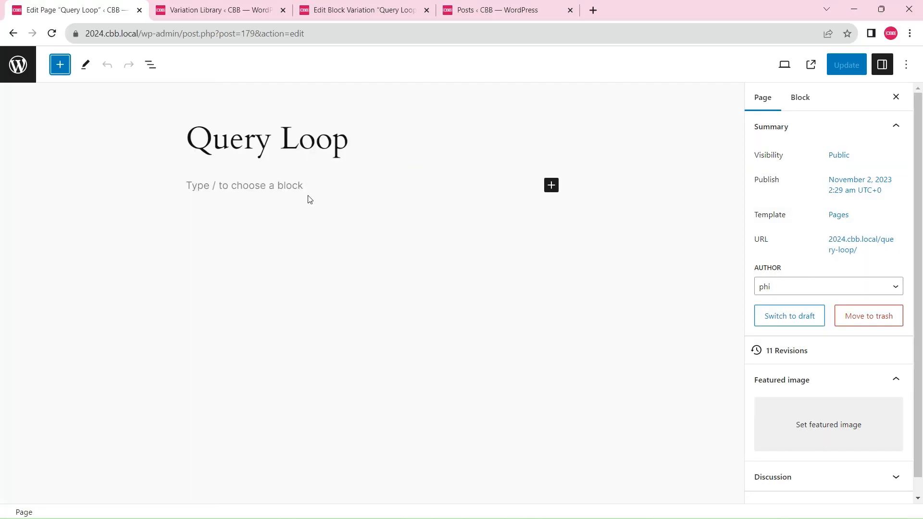
# Insert a Query Loop block on the page, starting blank with the "Query Loop - Grid 3-2-1 columns" variation
pyautogui.write('/')
pyautogui.press('Return')
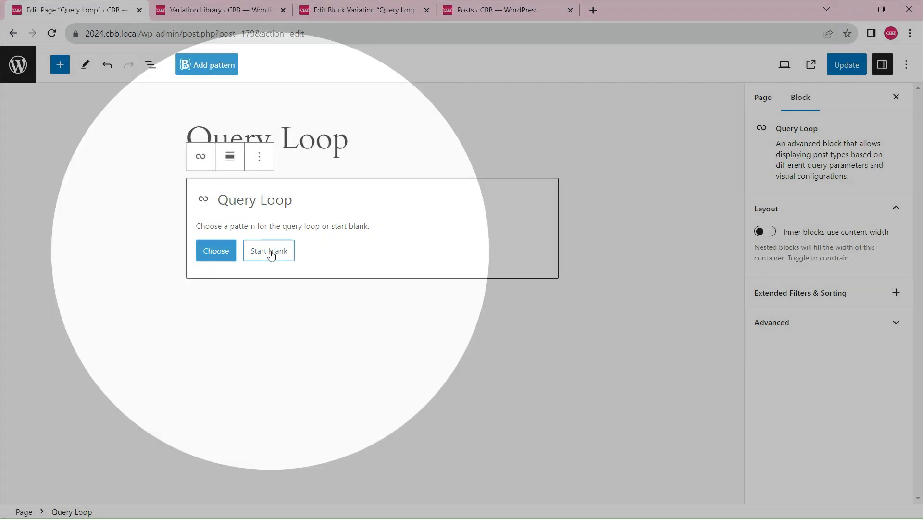
pyautogui.click(269, 252)
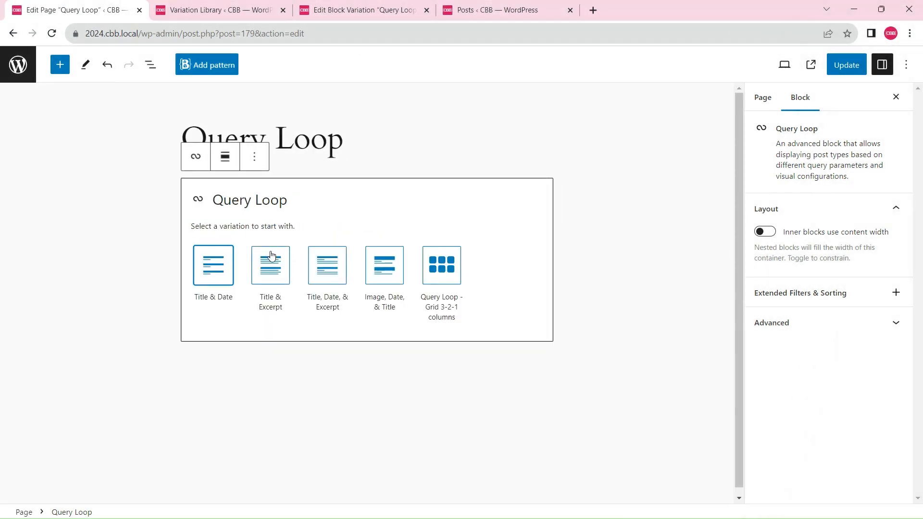
pyautogui.click(448, 272)
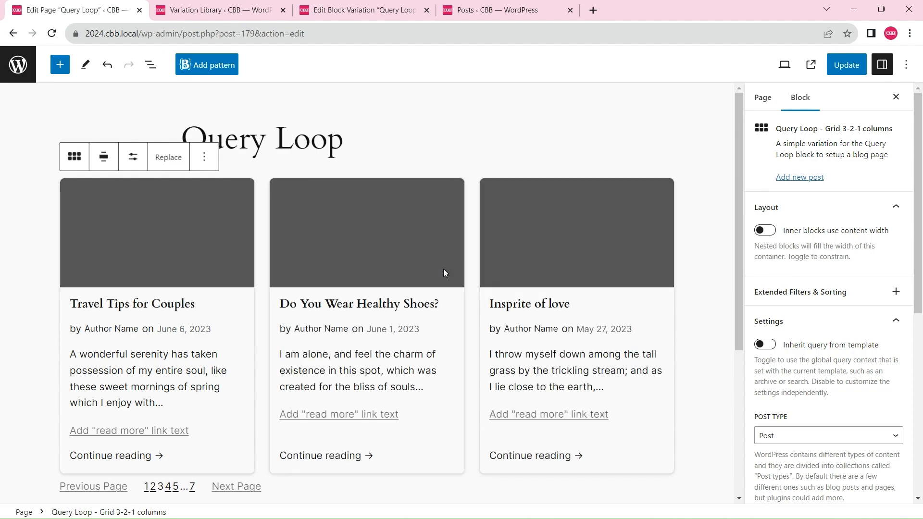
pyautogui.scroll(-5, 500, 261)
pyautogui.scroll(-6, 499, 261)
pyautogui.scroll(11, 498, 264)
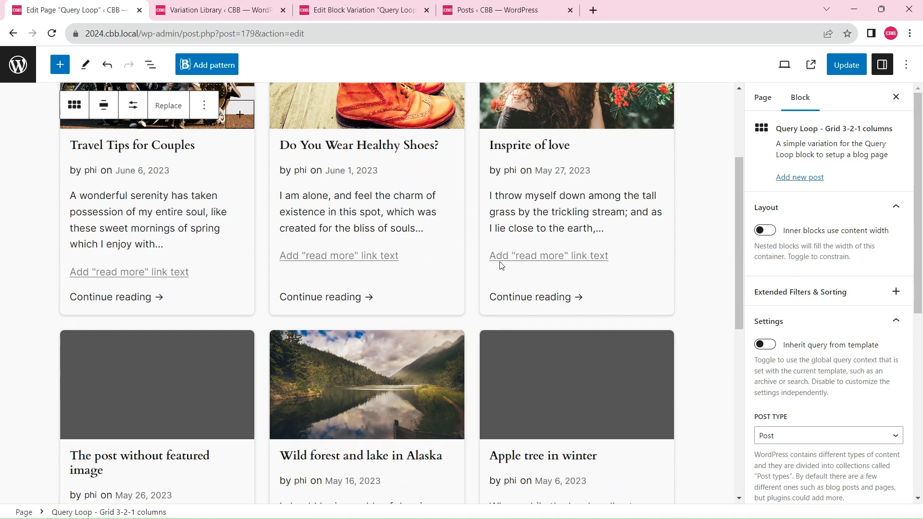
# Update the Query Loop page and view it on the live site to check the post grid
pyautogui.click(854, 64)
pyautogui.click(810, 66)
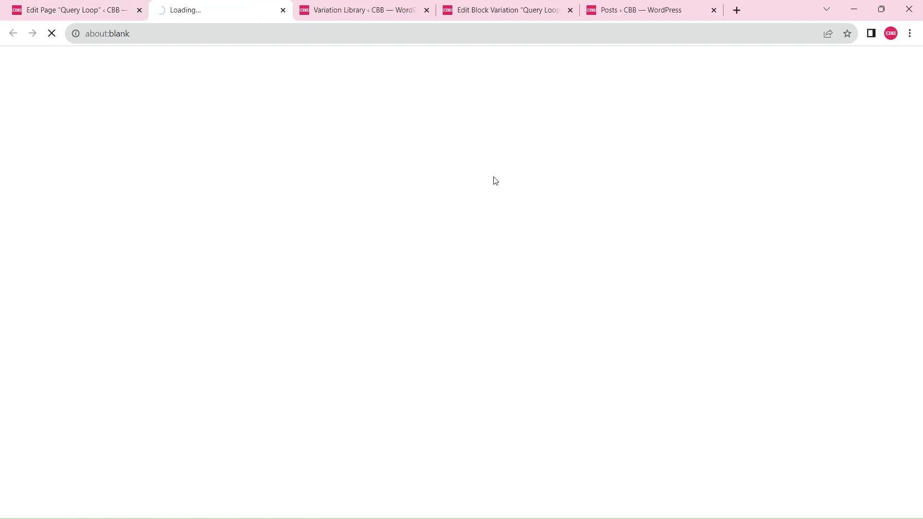
pyautogui.scroll(-8, 495, 181)
pyautogui.scroll(4, 244, 208)
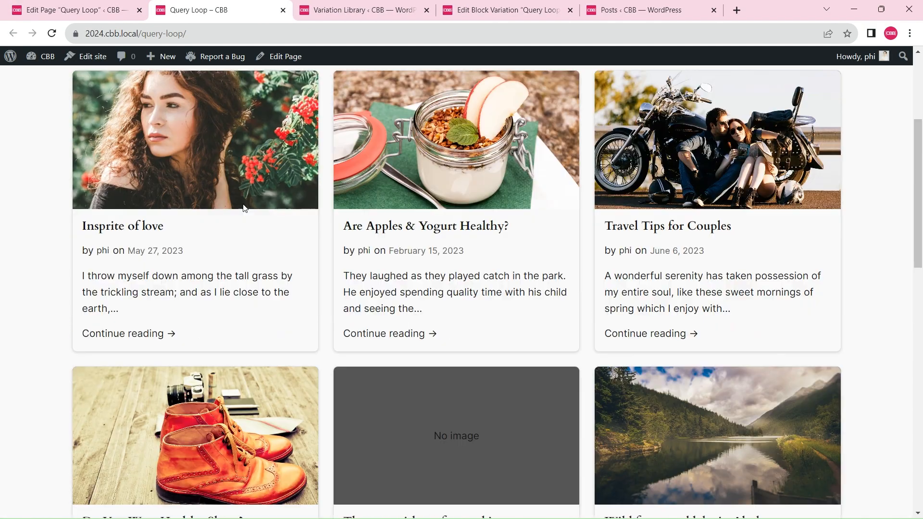
# Check how the post grid on the live page adapts to narrower widths using the browser's developer tools, and close them
pyautogui.scroll(-15, 692, 247)
pyautogui.scroll(20, 679, 255)
pyautogui.press('F12')
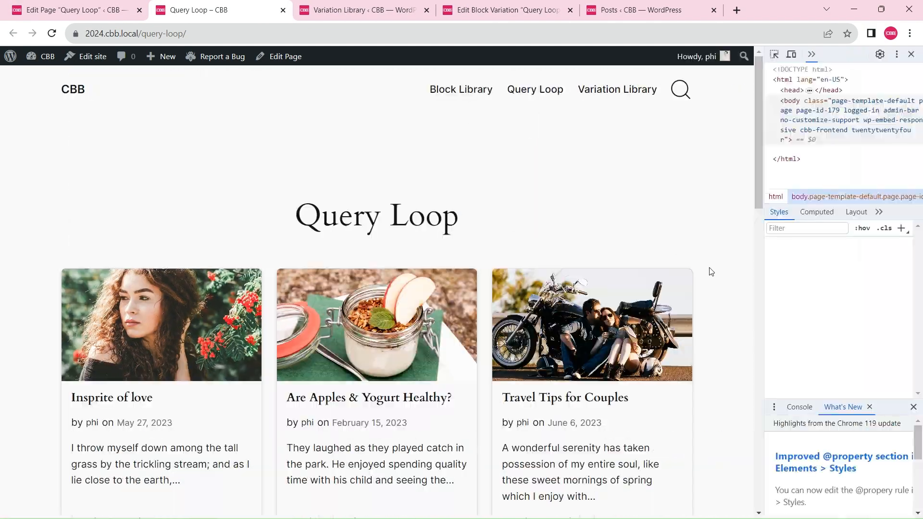
pyautogui.moveTo(751, 243); pyautogui.dragTo(447, 211)
pyautogui.scroll(-12, 403, 172)
pyautogui.scroll(4, 404, 172)
pyautogui.scroll(-14, 403, 173)
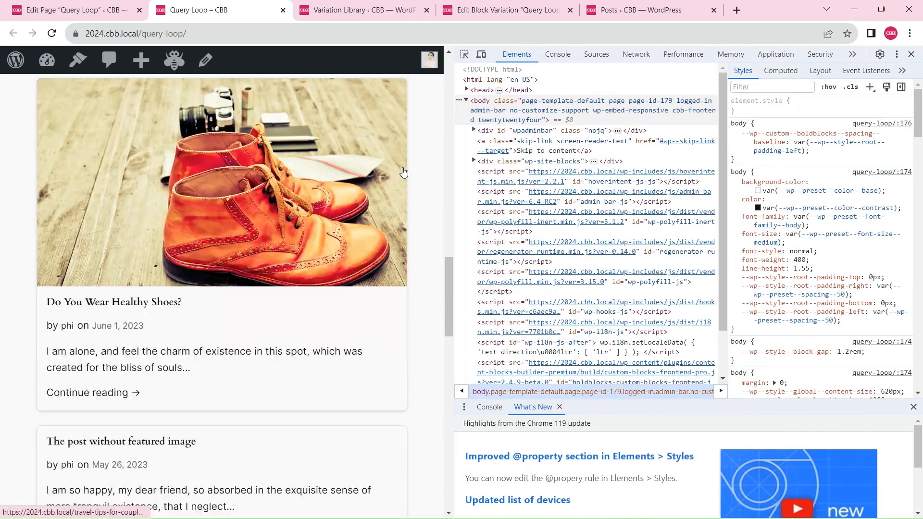
pyautogui.moveTo(468, 182); pyautogui.dragTo(678, 168)
pyautogui.click(910, 54)
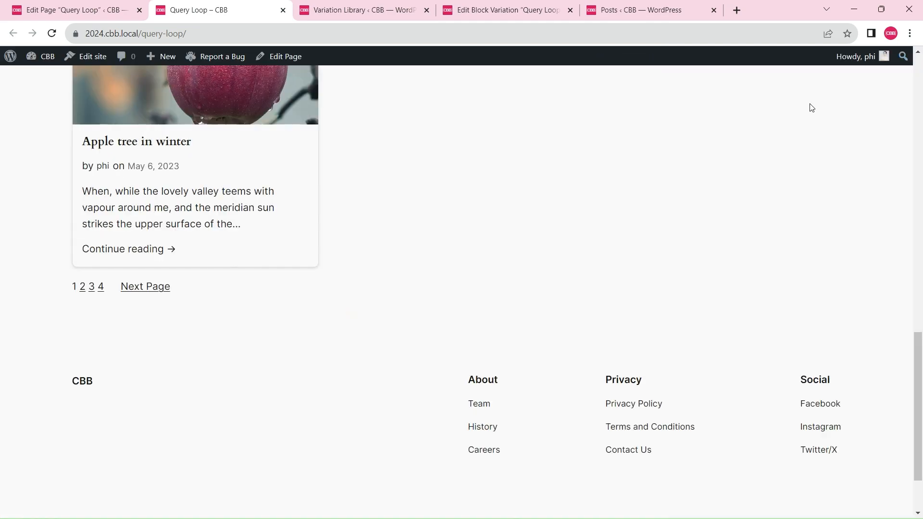
# Review the full post grid on the live page and check the Query Loop block's items-per-page setting in the page editor
pyautogui.scroll(14, 605, 188)
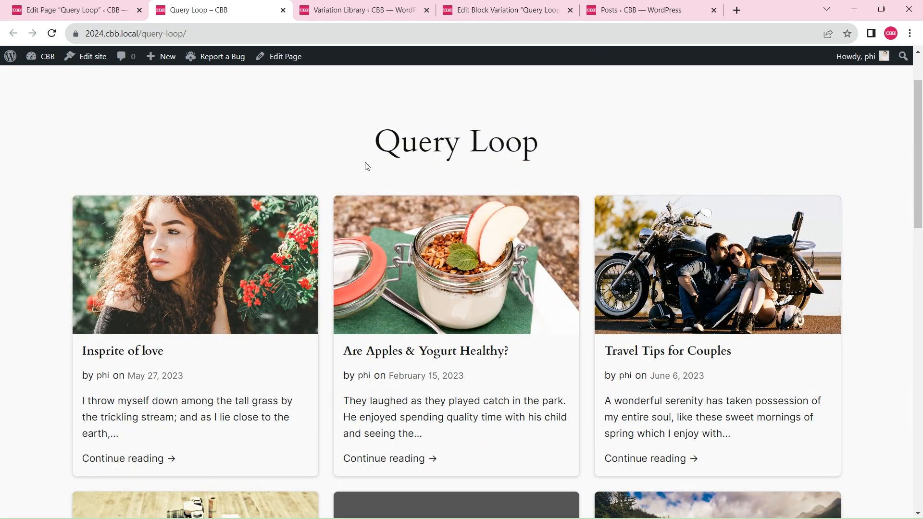
pyautogui.scroll(-5, 240, 157)
pyautogui.scroll(-3, 410, 319)
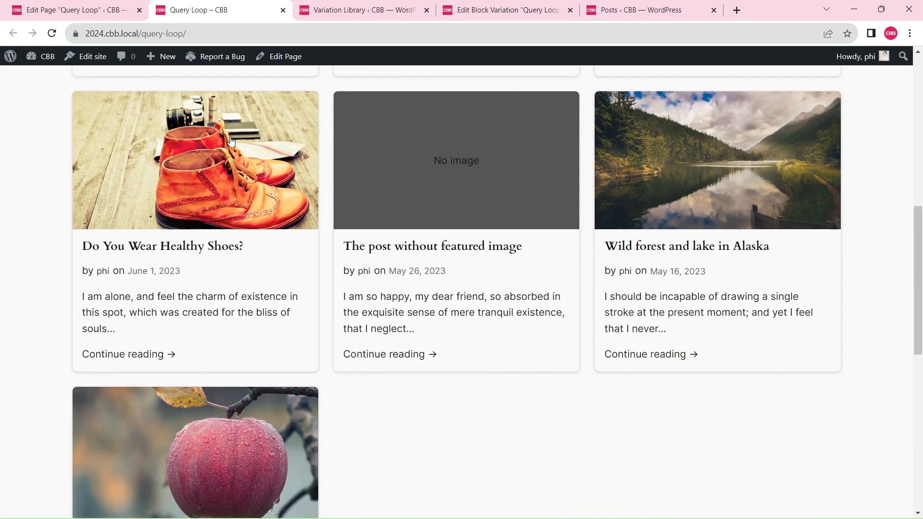
pyautogui.click(58, 9)
pyautogui.scroll(-8, 441, 288)
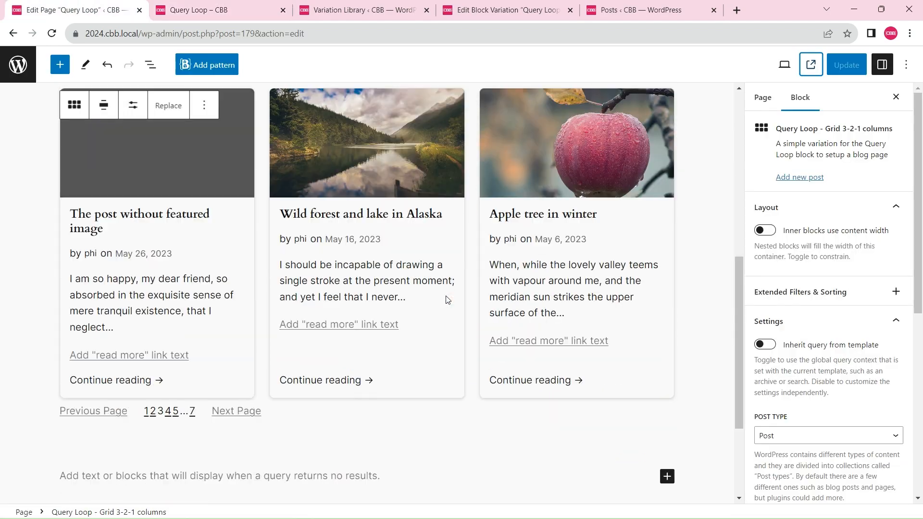
pyautogui.scroll(5, 447, 300)
pyautogui.click(132, 105)
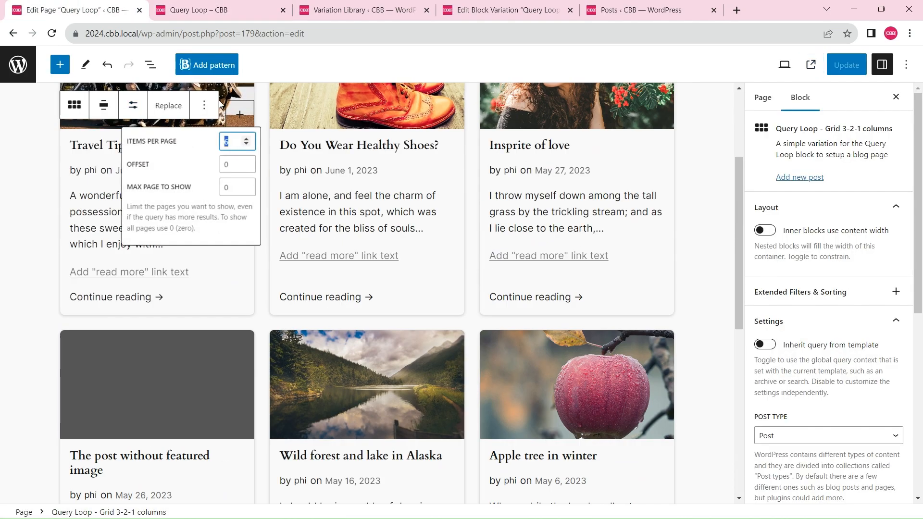
# Compare the posts and their order on the live page with the admin Posts list, noting which posts are sticky
pyautogui.click(210, 9)
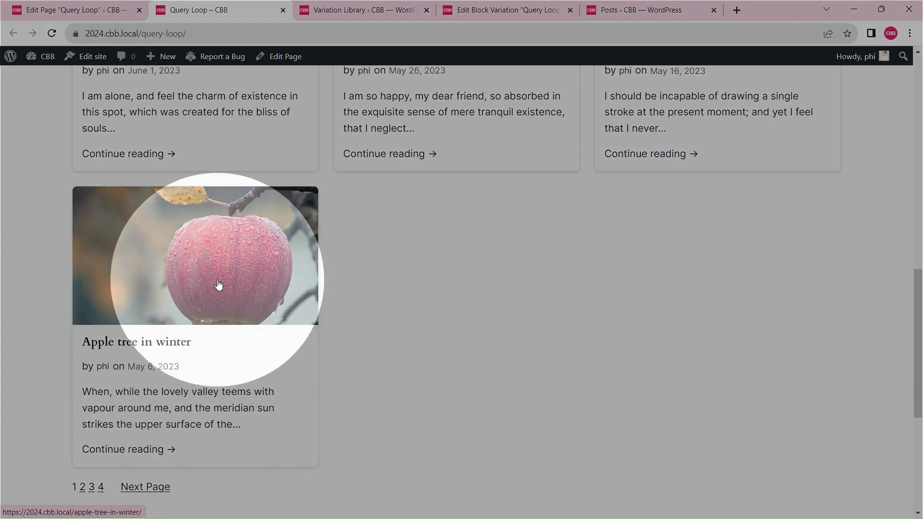
pyautogui.scroll(15, 501, 181)
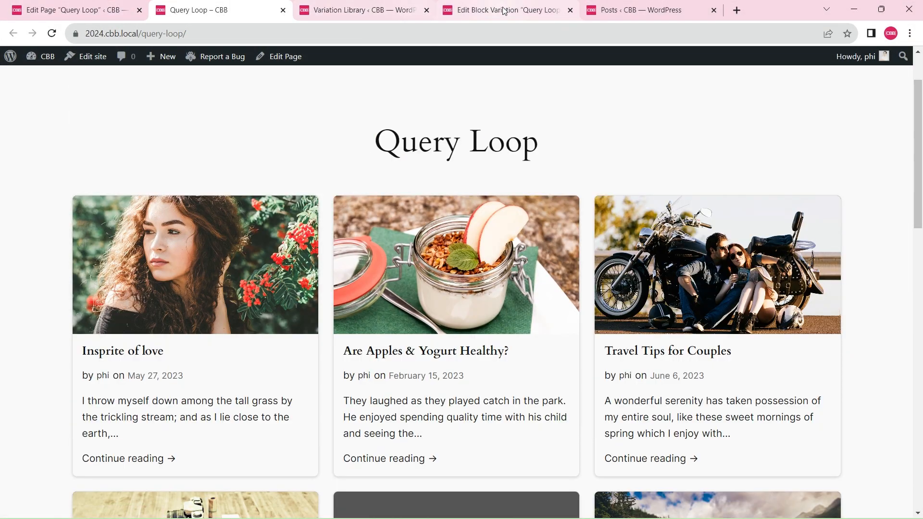
pyautogui.click(625, 10)
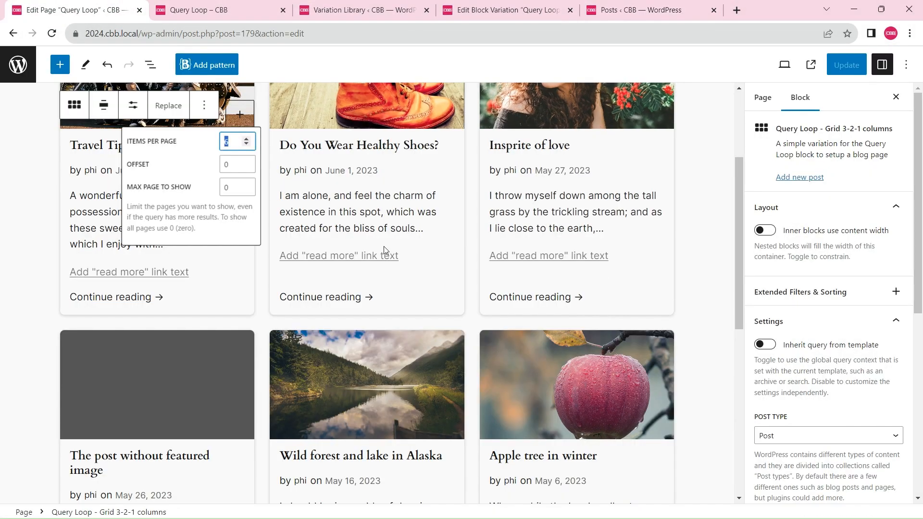
# Set the Query Loop block's sticky posts option to Exclude in the page editor and update the page
pyautogui.moveTo(918, 240); pyautogui.dragTo(917, 258)
pyautogui.scroll(-4, 858, 377)
pyautogui.click(792, 357)
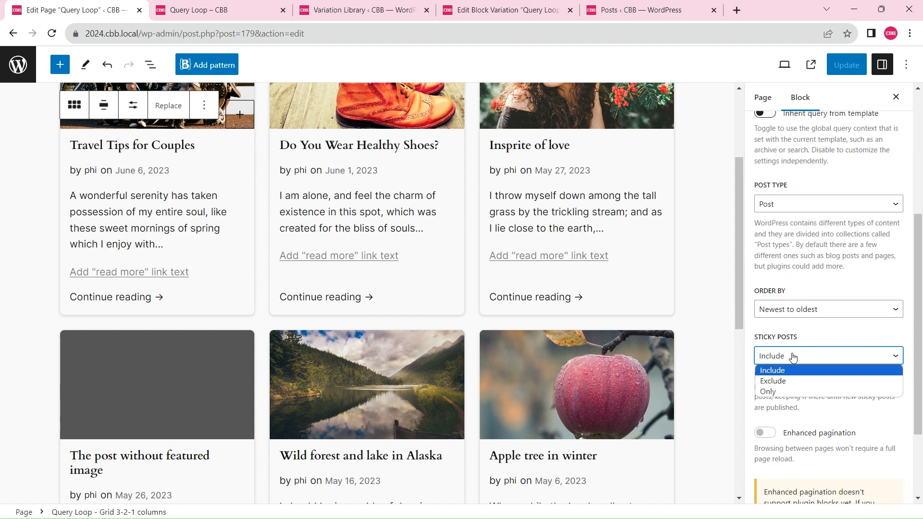
pyautogui.click(785, 378)
pyautogui.click(848, 67)
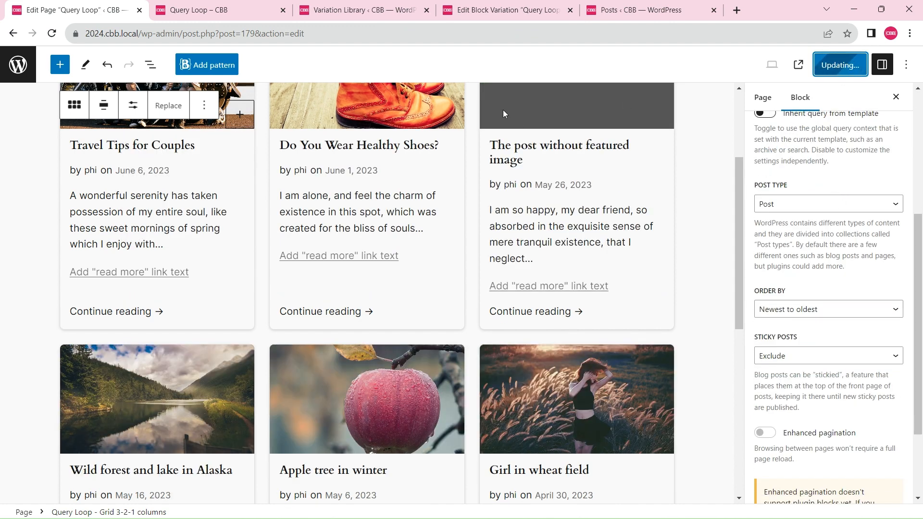
# Reload the live Query Loop page and check which posts the grid shows with sticky posts excluded
pyautogui.click(216, 9)
pyautogui.click(51, 34)
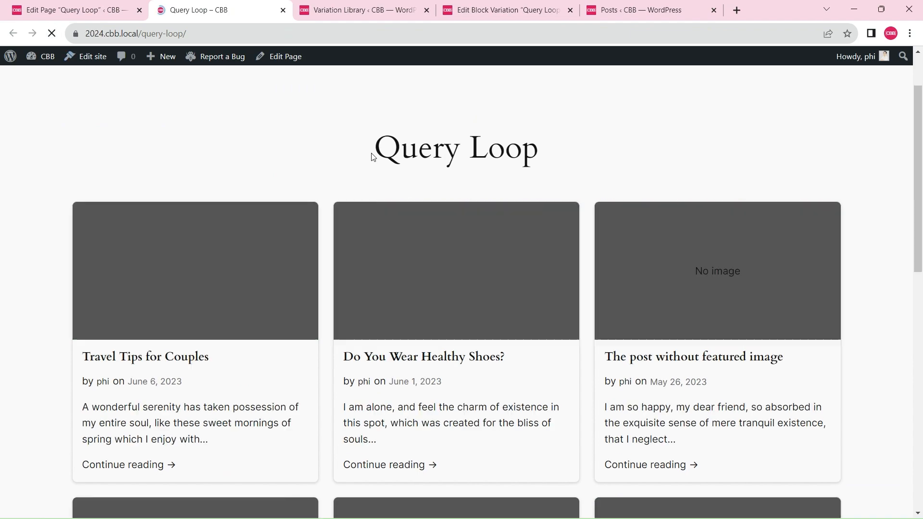
pyautogui.scroll(-6, 480, 323)
pyautogui.scroll(6, 480, 323)
# Add the Filter By Context option to the Query Loop block, enable "Ignore sticky posts instead of excluding them", and update the page
pyautogui.click(100, 5)
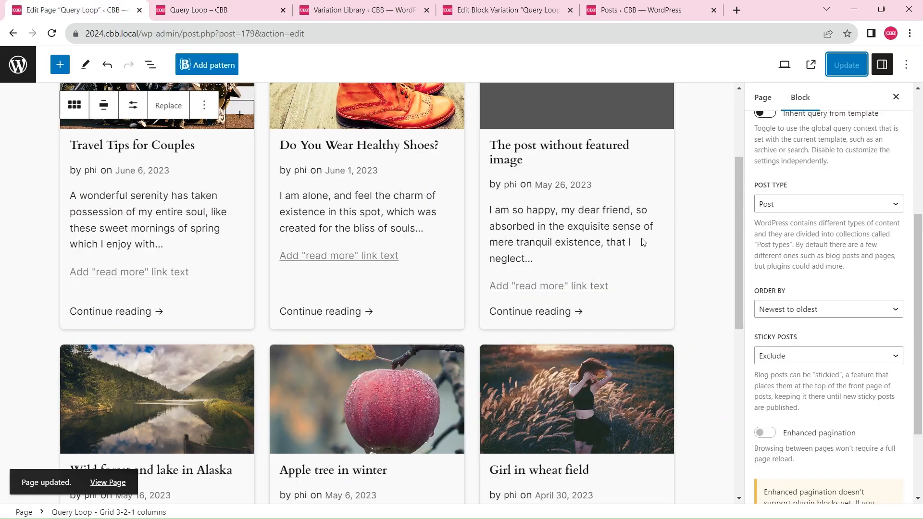
pyautogui.scroll(-3, 919, 352)
pyautogui.scroll(10, 903, 384)
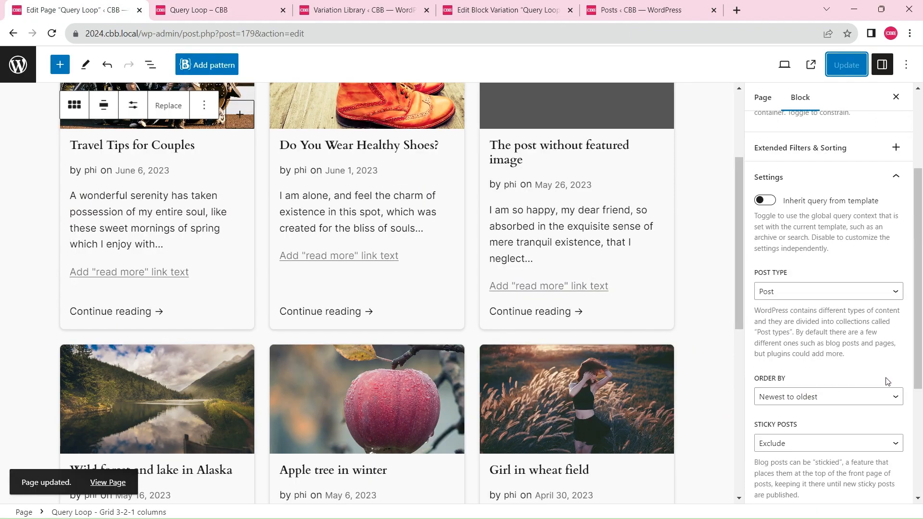
pyautogui.click(896, 291)
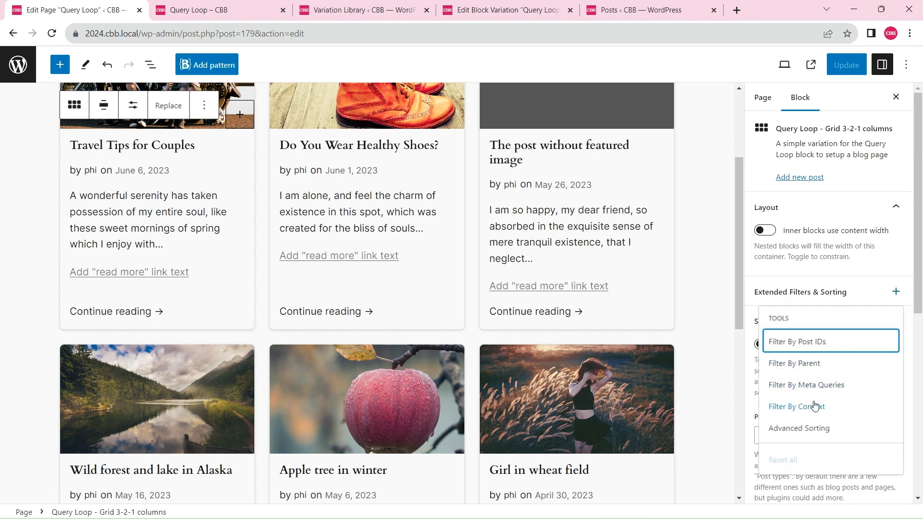
pyautogui.click(815, 406)
pyautogui.scroll(-3, 920, 315)
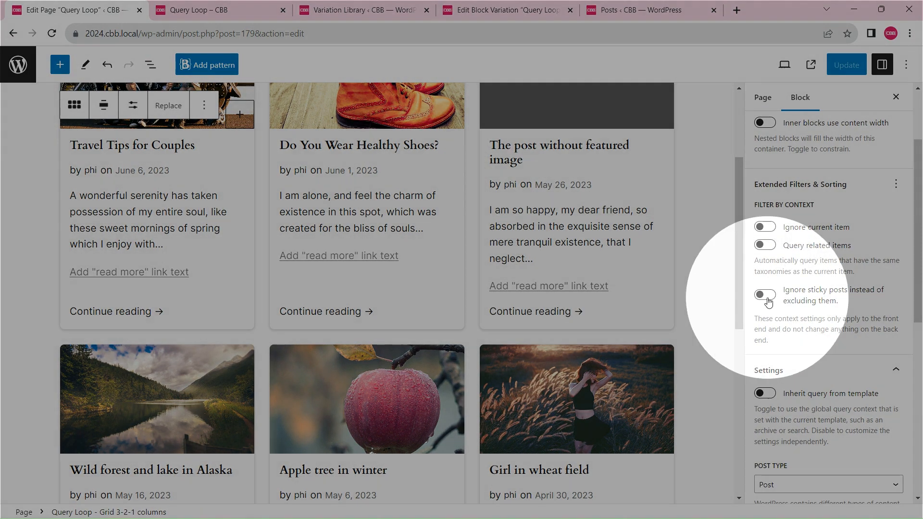
pyautogui.click(768, 301)
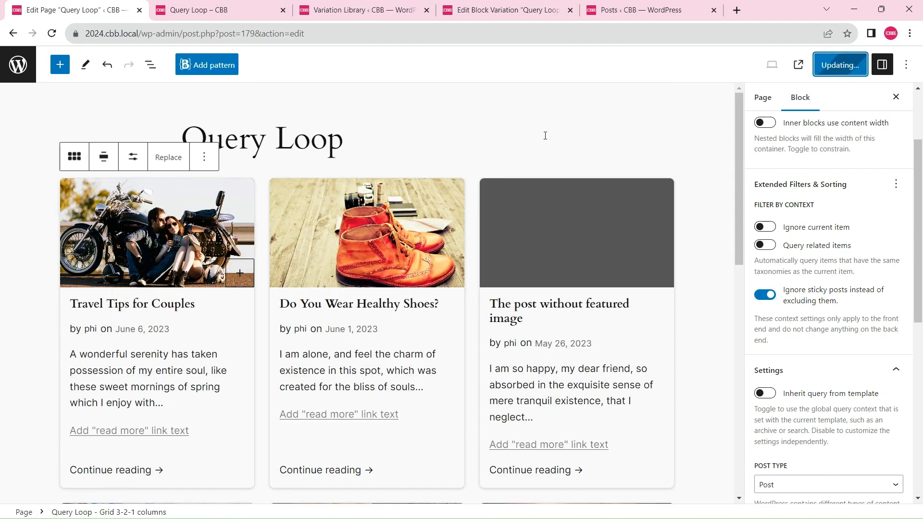
# Check the post order on the live Query Loop page against the admin Posts list
pyautogui.click(226, 9)
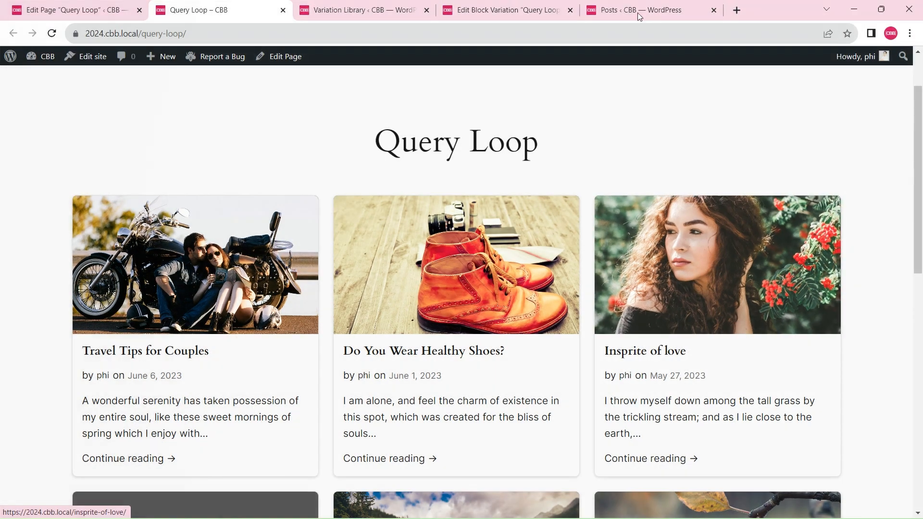
pyautogui.click(634, 9)
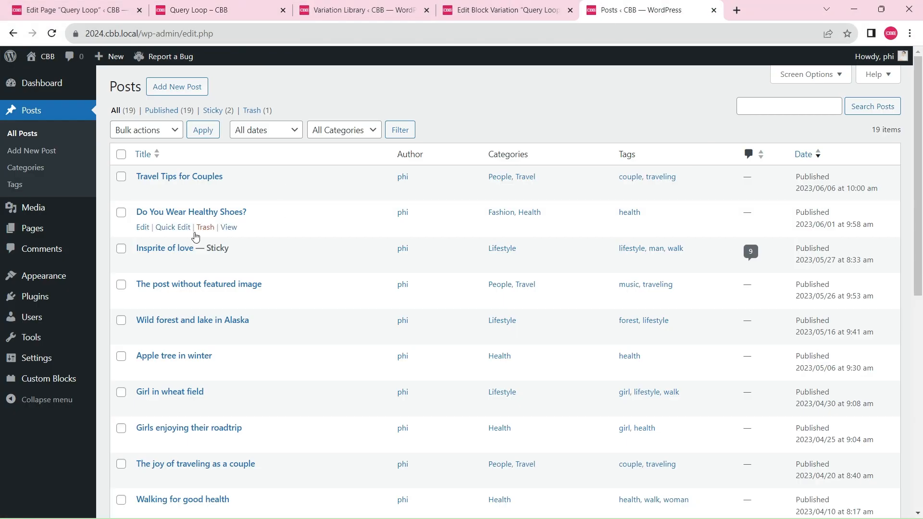
pyautogui.click(216, 9)
pyautogui.scroll(-5, 712, 279)
pyautogui.scroll(5, 711, 280)
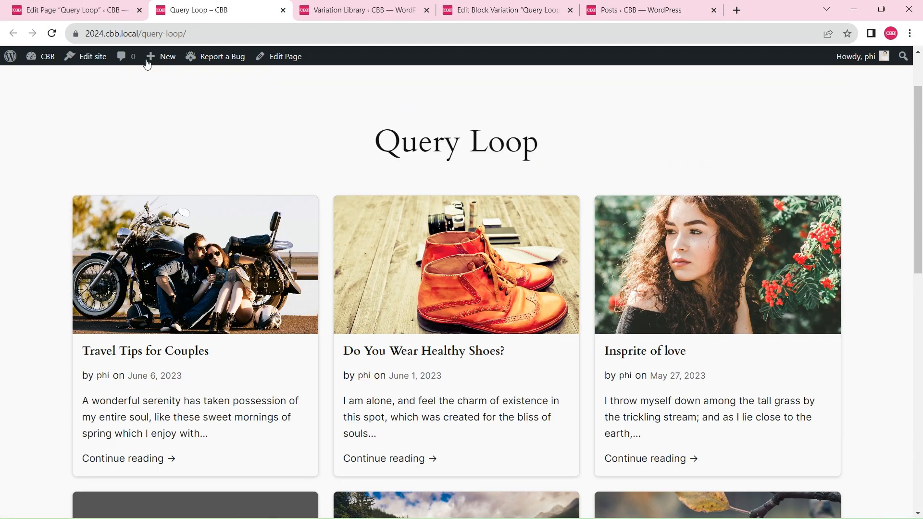
pyautogui.click(77, 11)
pyautogui.scroll(-5, 592, 268)
pyautogui.scroll(5, 591, 267)
# Switch to the block variation's editor, activate the Edit tool, and select the image group in the first post card
pyautogui.click(511, 4)
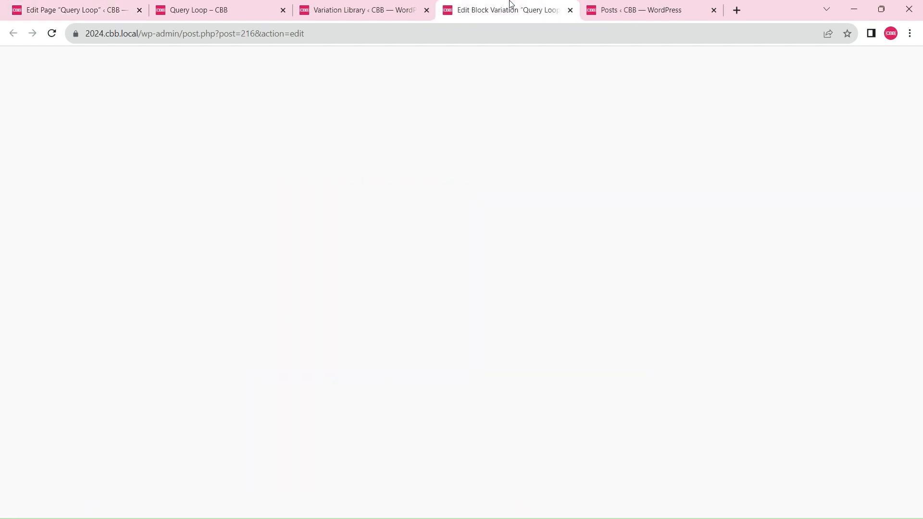
pyautogui.scroll(-5, 598, 299)
pyautogui.scroll(5, 598, 299)
pyautogui.click(85, 65)
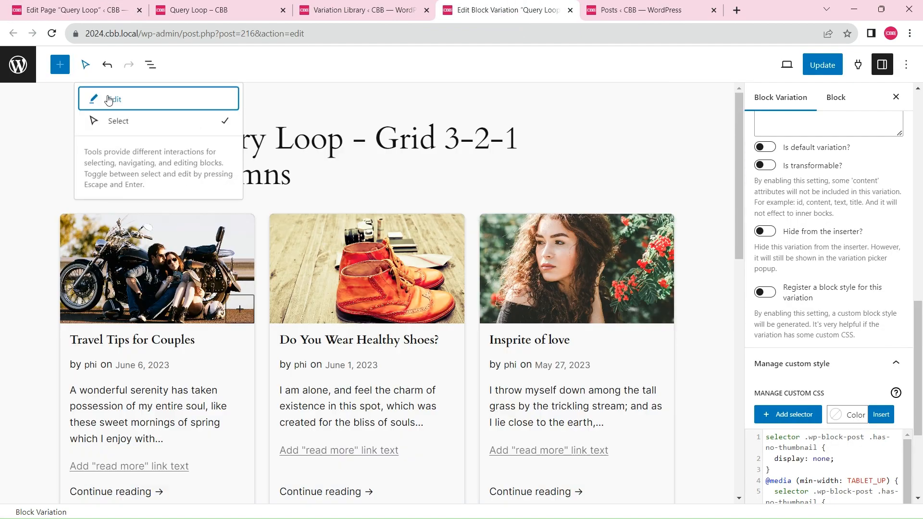
pyautogui.click(108, 99)
pyautogui.click(159, 251)
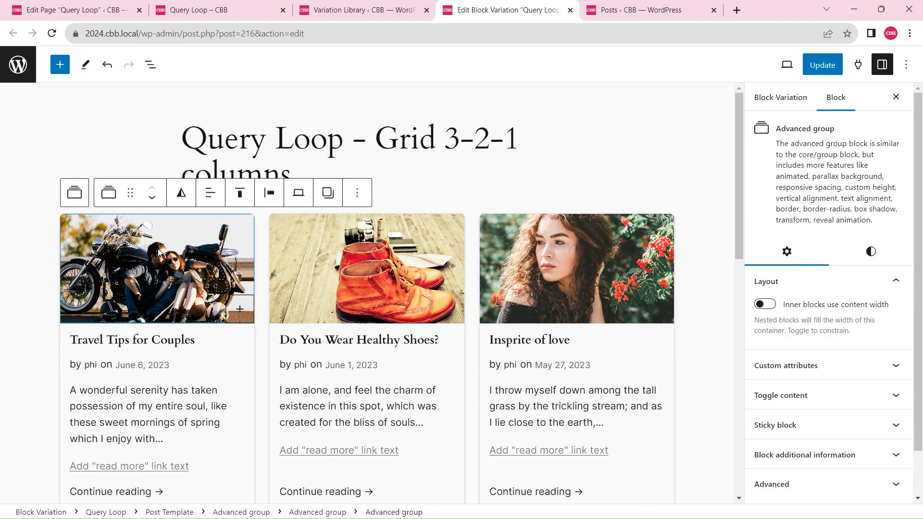
# Show the block structure, select the outermost Advanced group in the Post Template, and examine its style settings
pyautogui.click(151, 64)
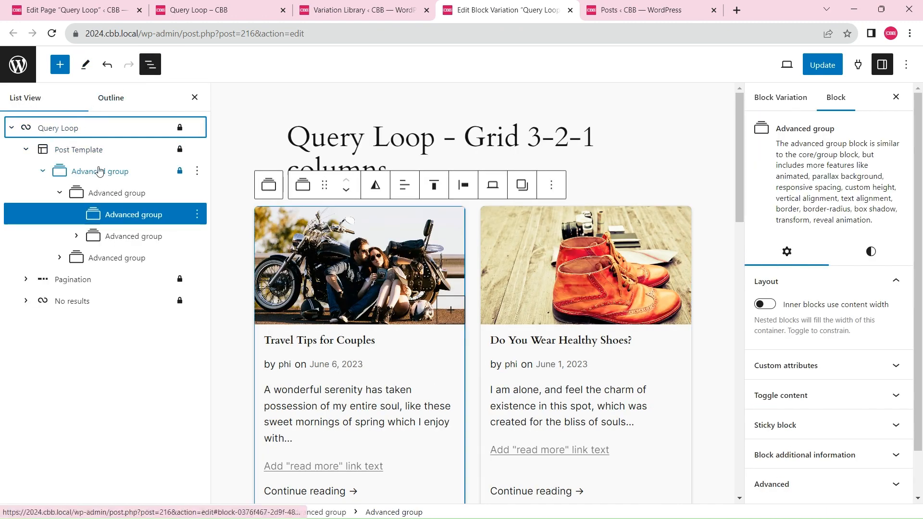
pyautogui.click(99, 171)
pyautogui.scroll(-10, 792, 260)
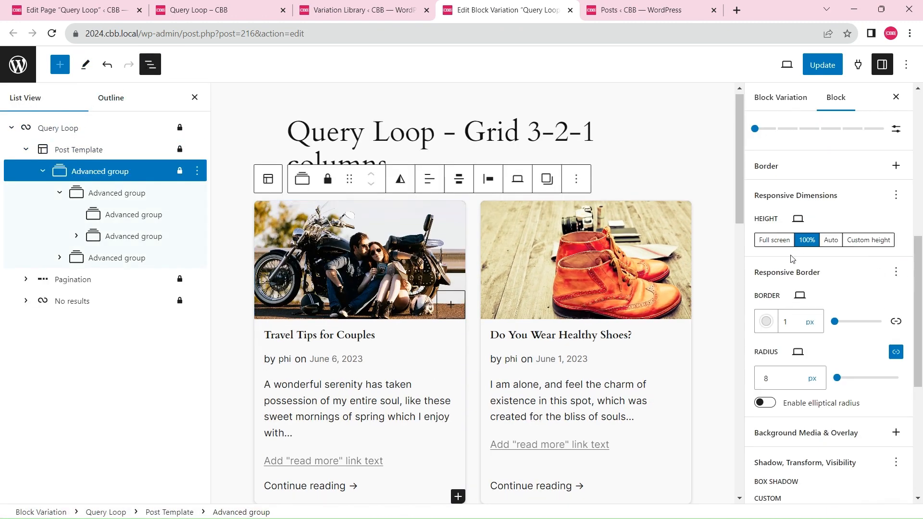
pyautogui.scroll(-5, 889, 305)
pyautogui.scroll(15, 883, 362)
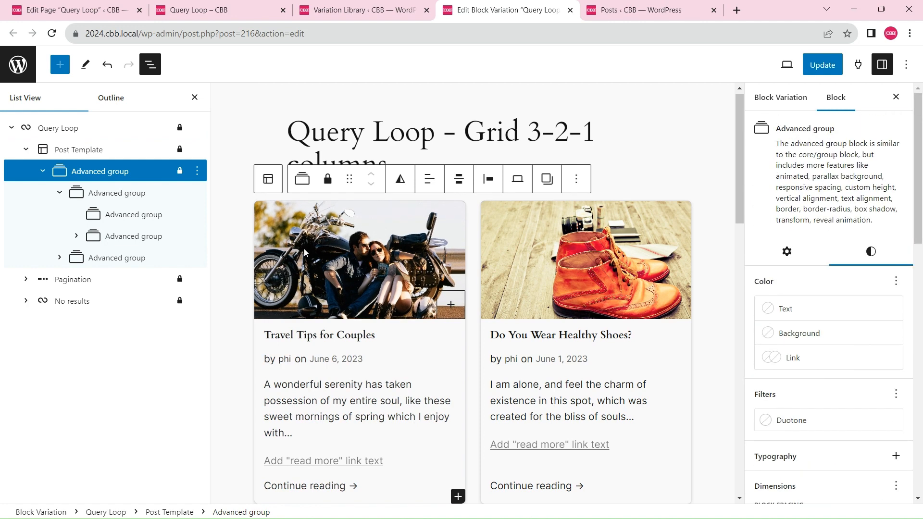
# Select the first nested Advanced group inside the post card and examine its style settings
pyautogui.click(124, 194)
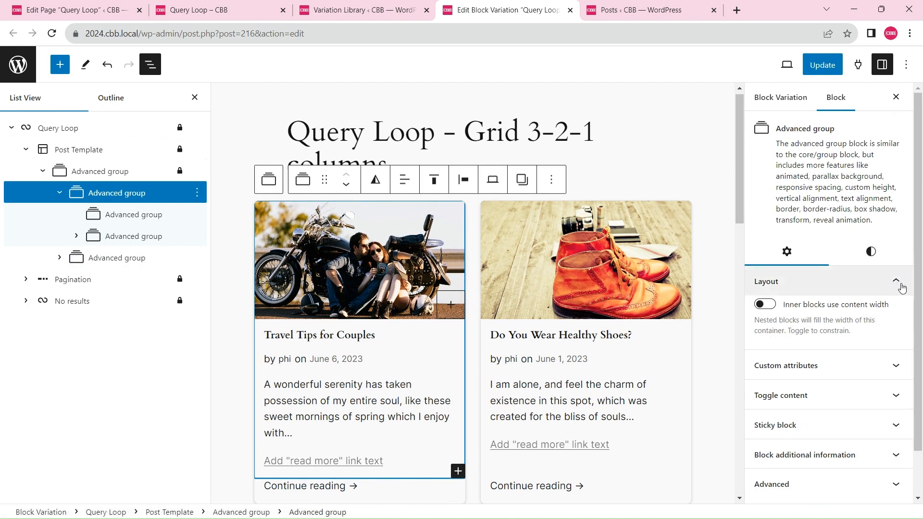
pyautogui.scroll(-2, 901, 284)
pyautogui.click(870, 201)
pyautogui.scroll(-5, 917, 266)
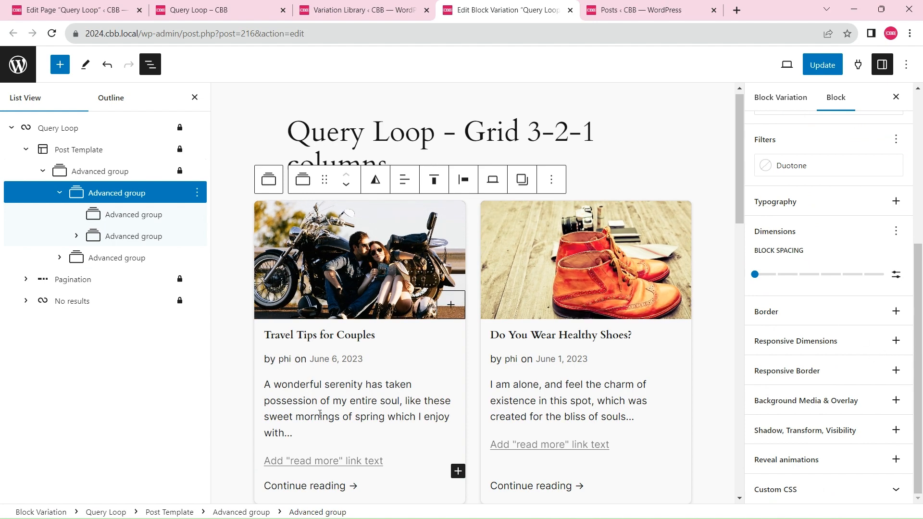
pyautogui.scroll(1, 409, 283)
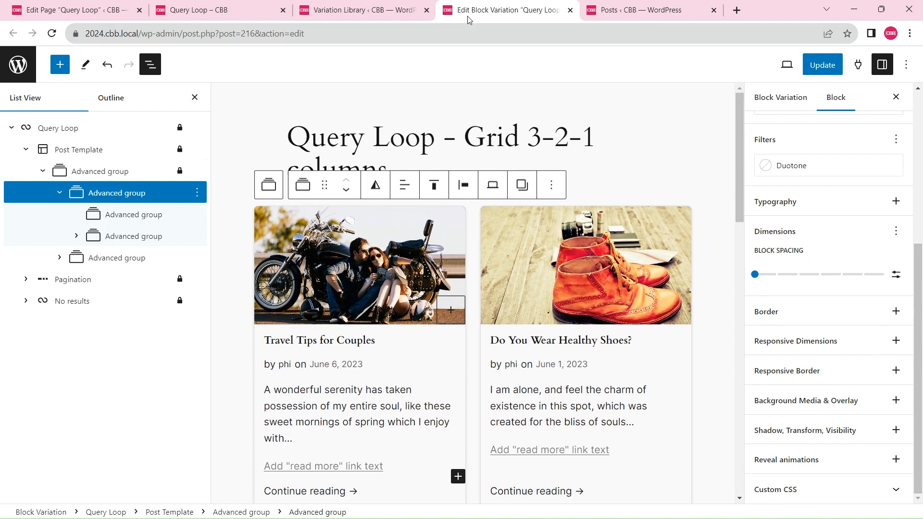
# Copy the "Query Loop – Grid 3-2-1 columns" variation from the Block Variations list and open the copy for editing
pyautogui.click(19, 65)
pyautogui.click(519, 100)
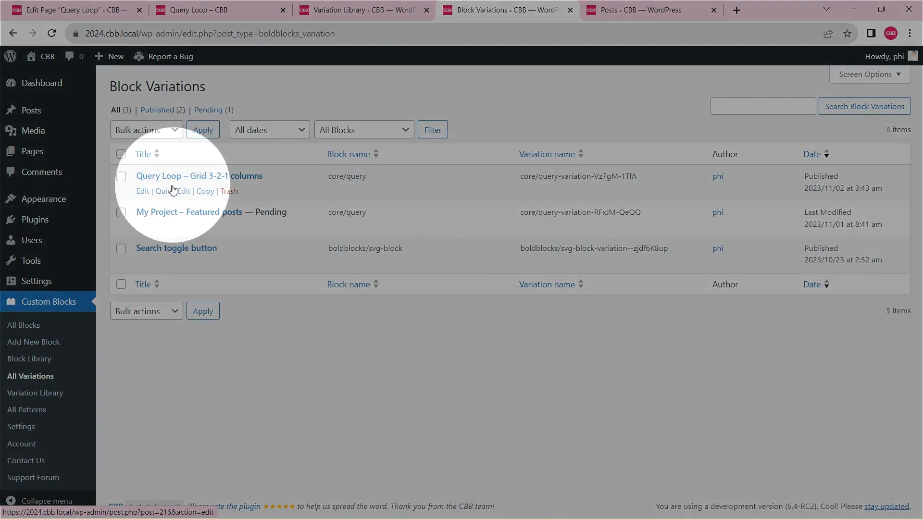
pyautogui.click(205, 191)
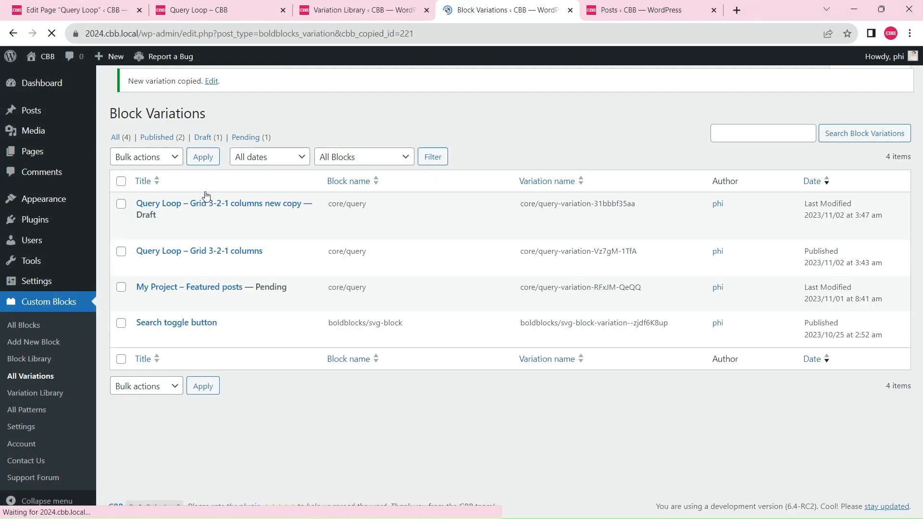
pyautogui.click(199, 218)
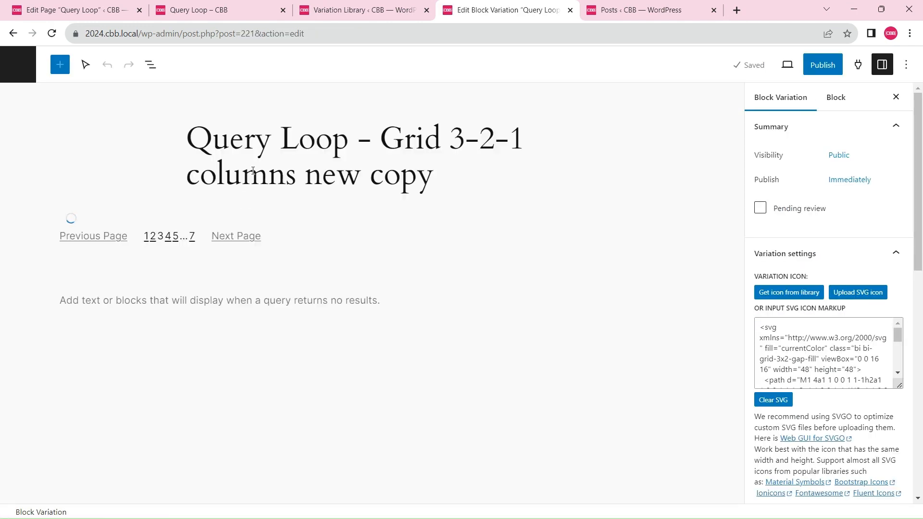
# Rename the copied block variation as "My Project - Blog grid"
pyautogui.hotkey('ctrl', 'a')
pyautogui.write('My')
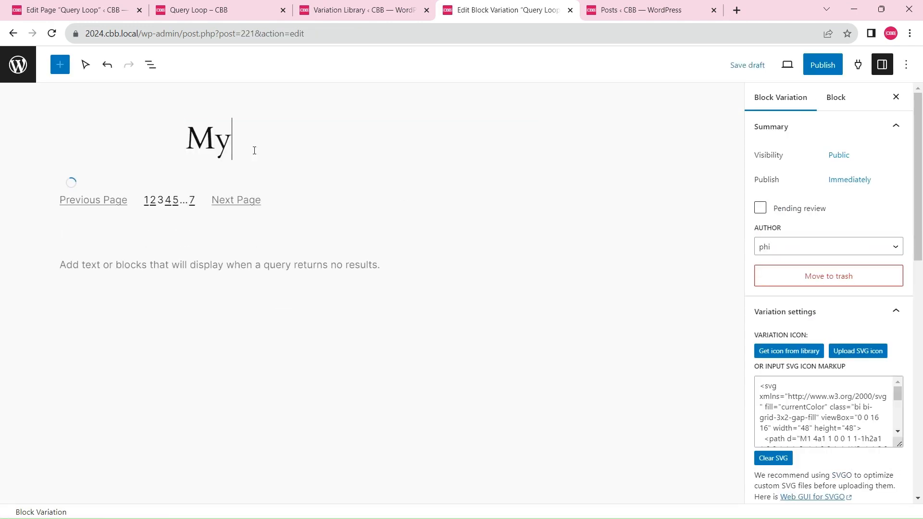
pyautogui.write(' Project')
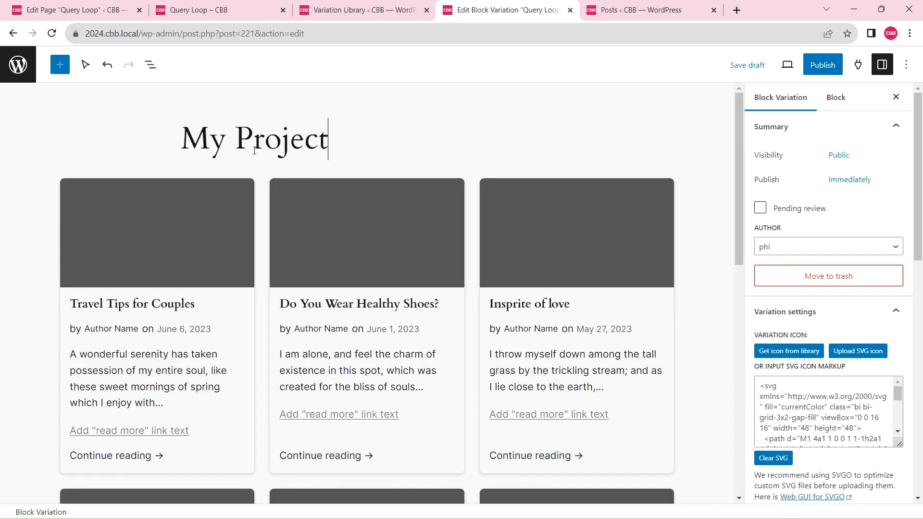
pyautogui.write(' - Blog grid')
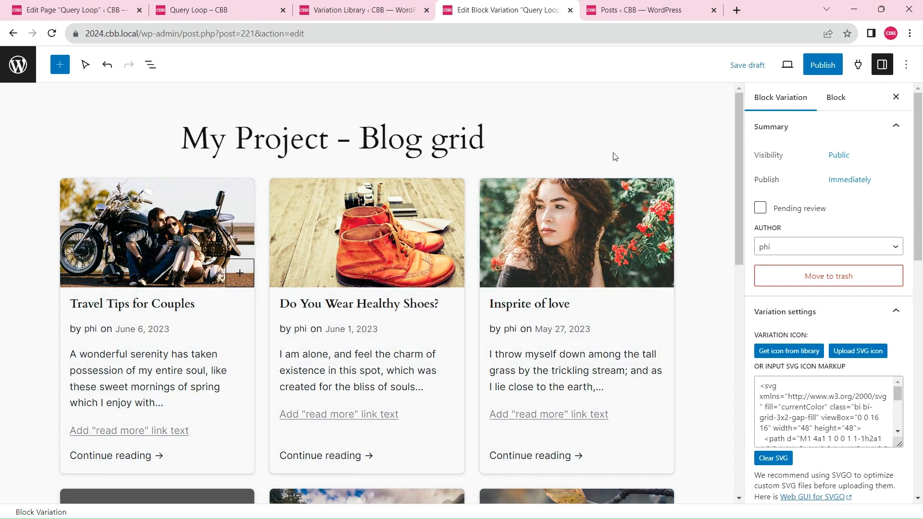
# Examine the variation's icon, description, inserter and block style options, and its custom CSS
pyautogui.scroll(-4, 612, 156)
pyautogui.scroll(-7, 812, 206)
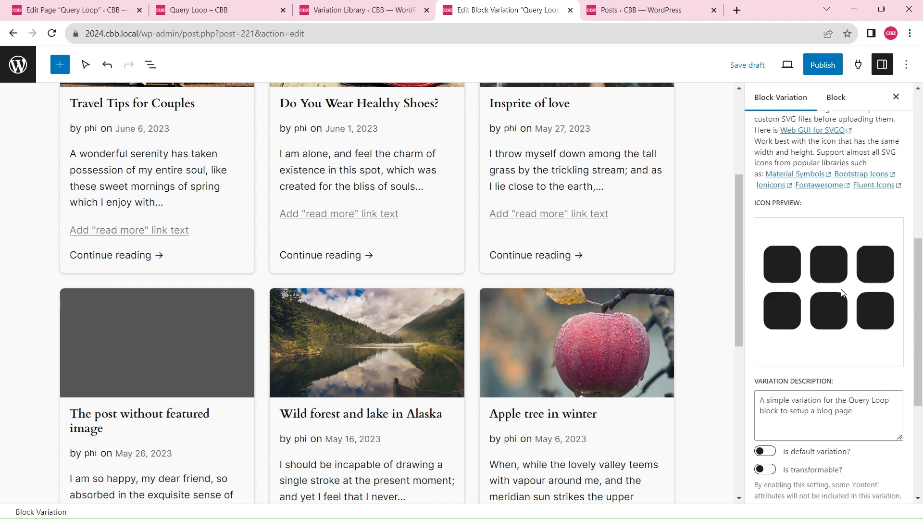
pyautogui.scroll(3, 812, 207)
pyautogui.scroll(1, 846, 183)
pyautogui.click(793, 221)
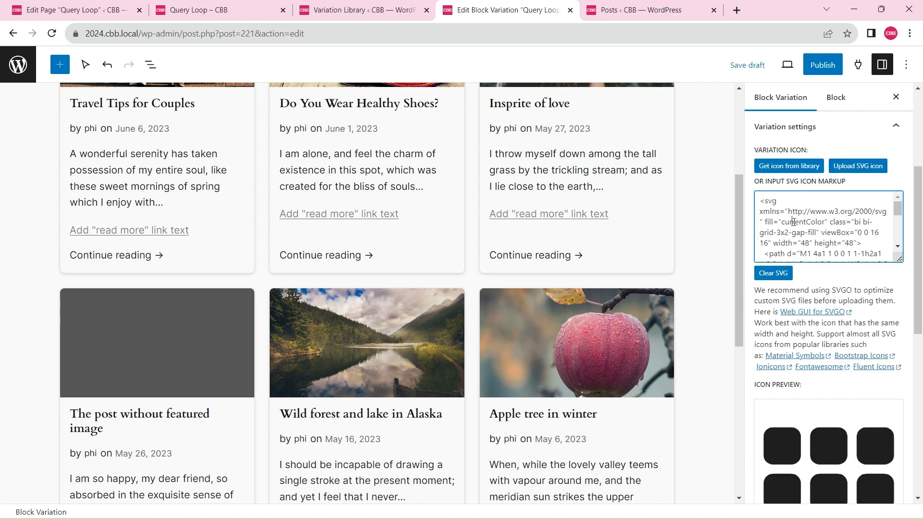
pyautogui.scroll(-3, 832, 234)
pyautogui.scroll(-8, 909, 349)
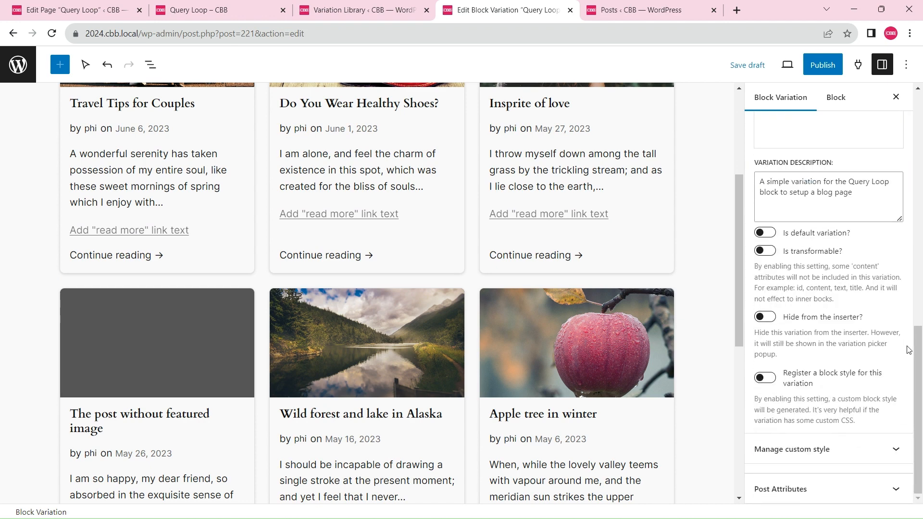
pyautogui.click(915, 322)
pyautogui.press('ctrl')
pyautogui.press('ctrl')
pyautogui.click(899, 448)
pyautogui.press('ctrl')
pyautogui.press('ctrl')
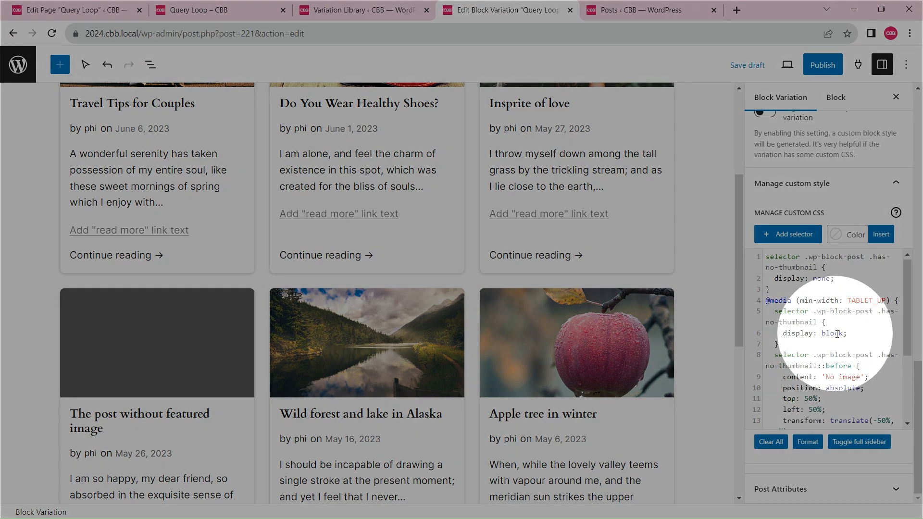
# Publish the "My Project - Blog grid" block variation
pyautogui.scroll(4, 501, 252)
pyautogui.scroll(-10, 502, 256)
pyautogui.scroll(10, 502, 257)
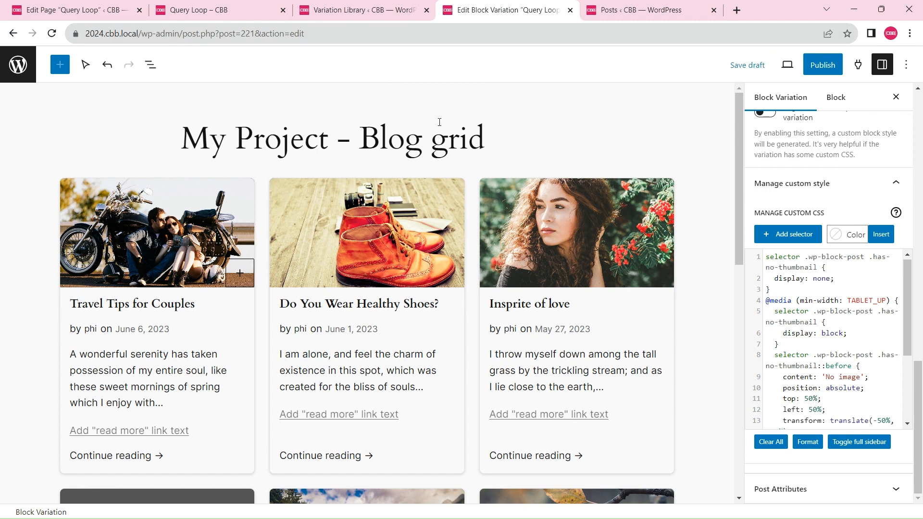
pyautogui.click(812, 70)
pyautogui.click(813, 67)
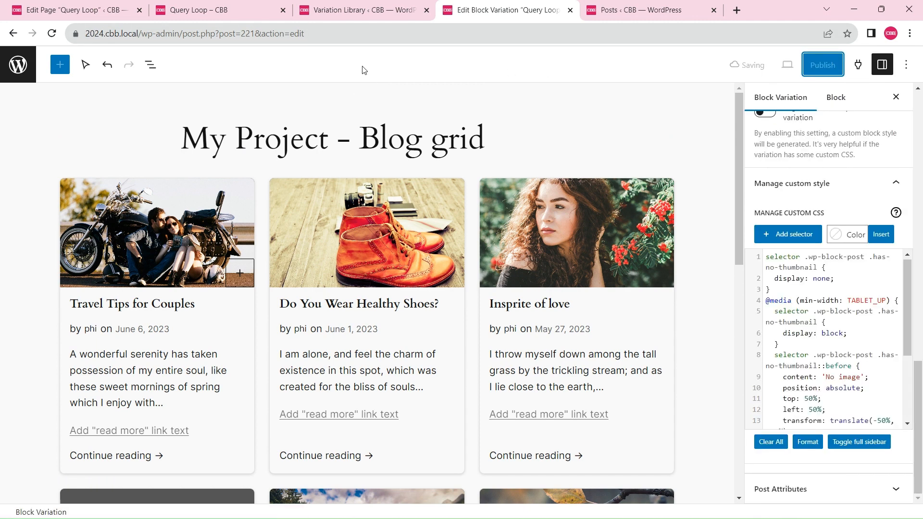
# Switch to the Query Loop page editor, delete the existing Query Loop grid block, update the page and reload the editor
pyautogui.click(75, 12)
pyautogui.click(149, 64)
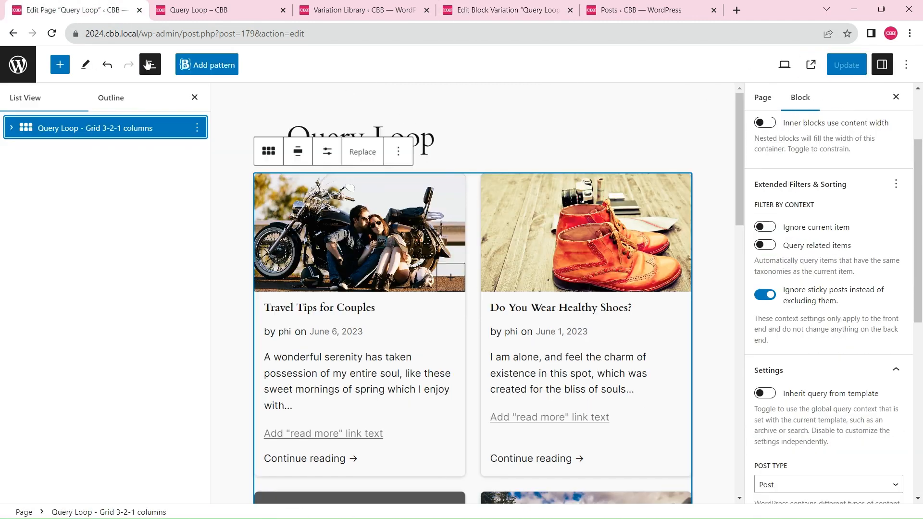
pyautogui.click(197, 128)
pyautogui.press('Return')
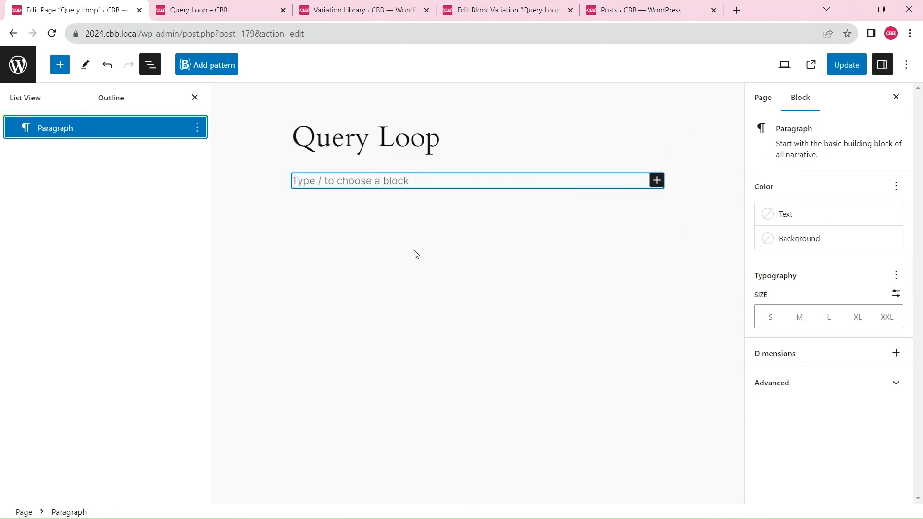
pyautogui.click(841, 67)
pyautogui.click(55, 38)
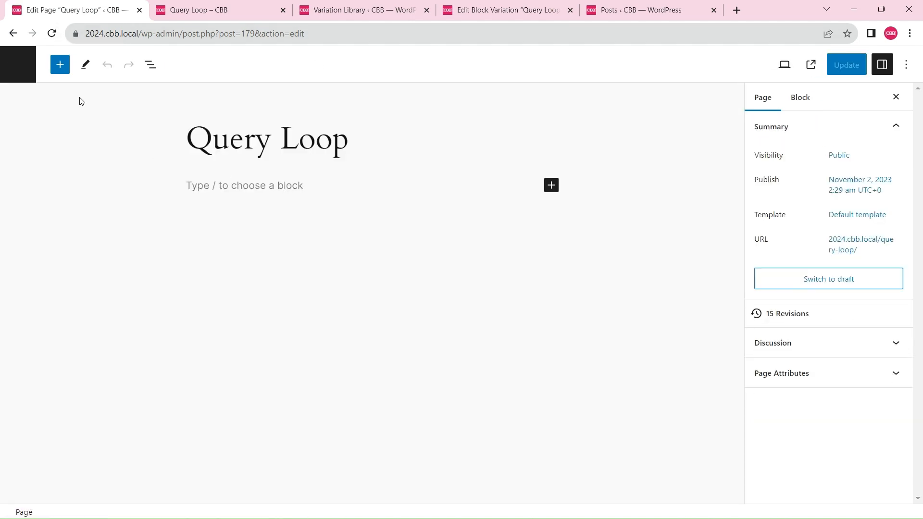
# Find the "My Project - Blog grid" block with the search term "my", insert it into the page and update the page
pyautogui.click(61, 65)
pyautogui.write('my')
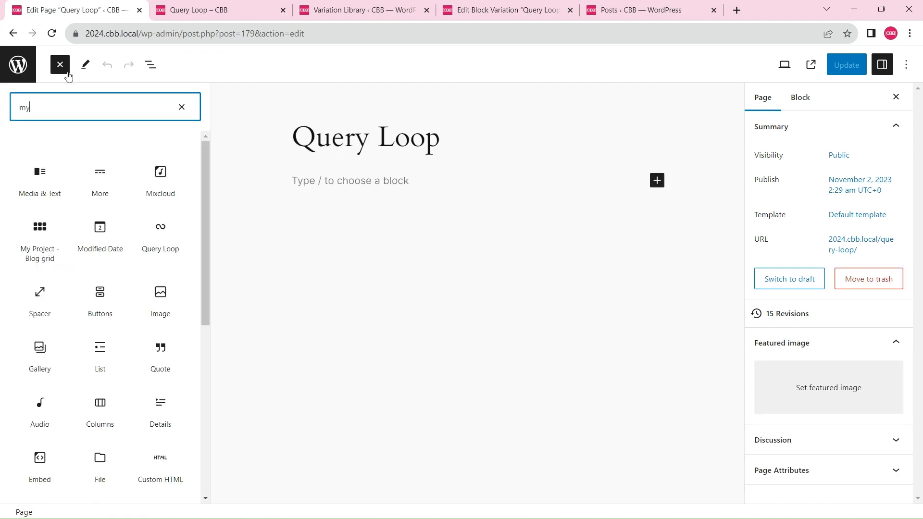
pyautogui.click(48, 175)
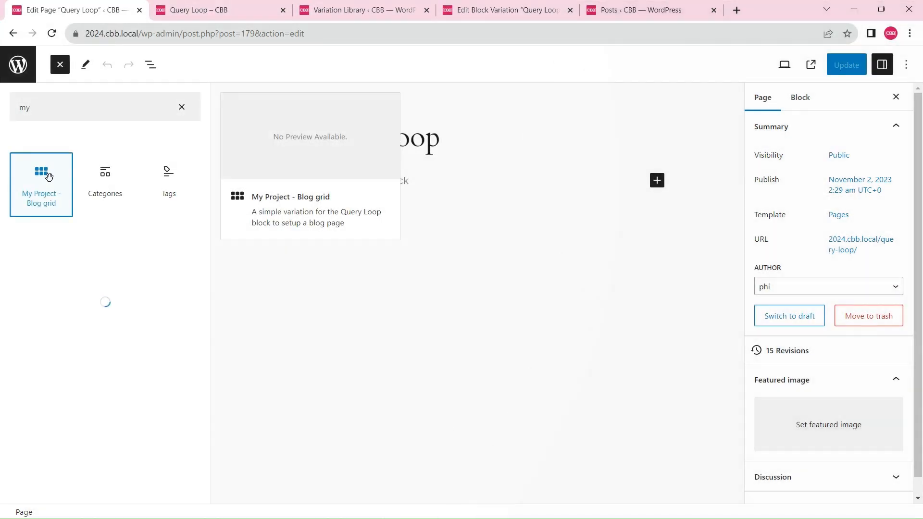
pyautogui.click(60, 65)
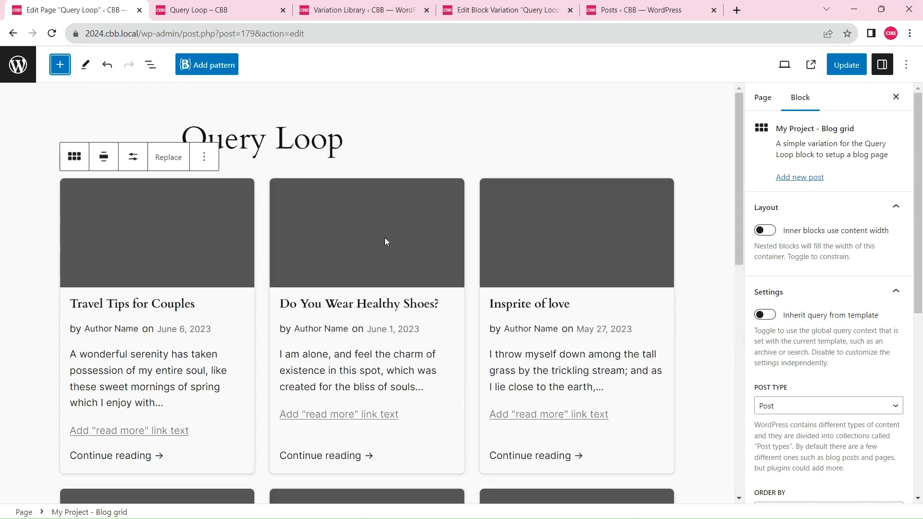
pyautogui.scroll(-8, 465, 330)
pyautogui.scroll(8, 466, 331)
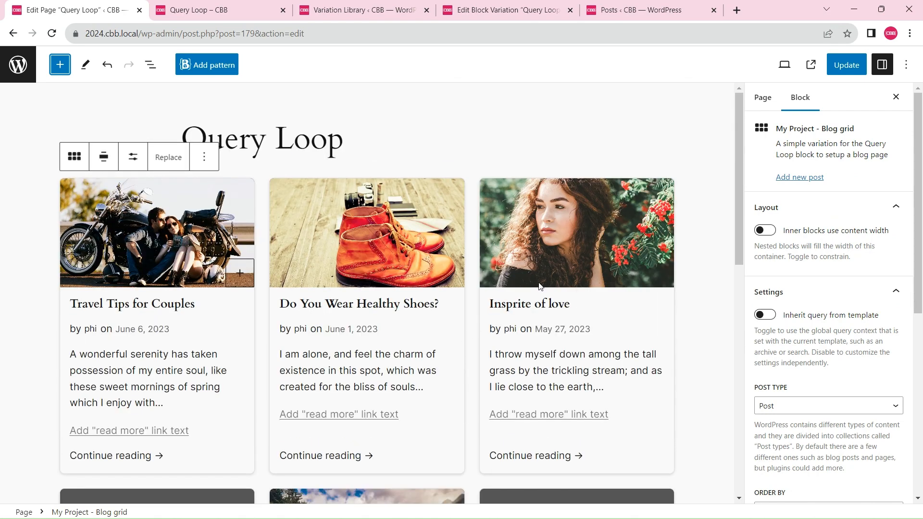
pyautogui.click(847, 65)
# View the published Query Loop page and examine the post grid's layout at different viewport widths
pyautogui.click(800, 64)
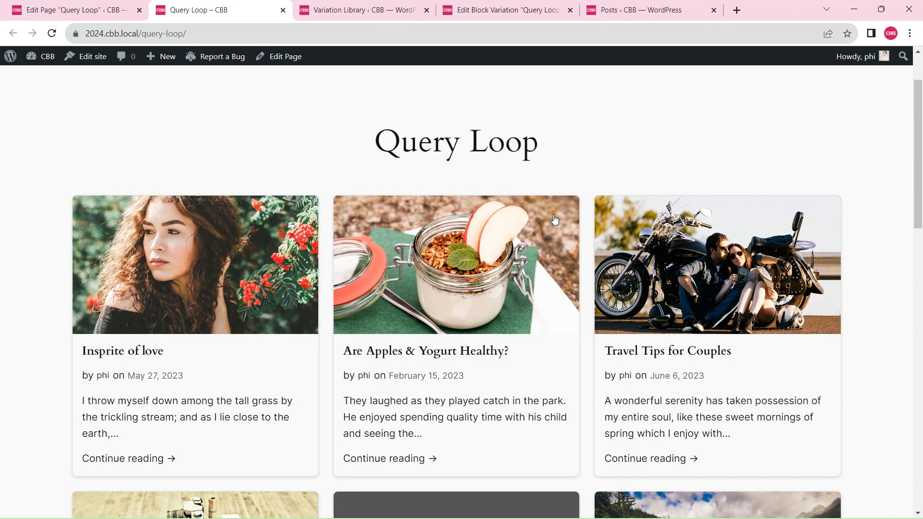
pyautogui.press('F12')
pyautogui.moveTo(668, 202); pyautogui.dragTo(764, 249)
pyautogui.scroll(-15, 341, 218)
pyautogui.scroll(10, 475, 266)
pyautogui.press('F12')
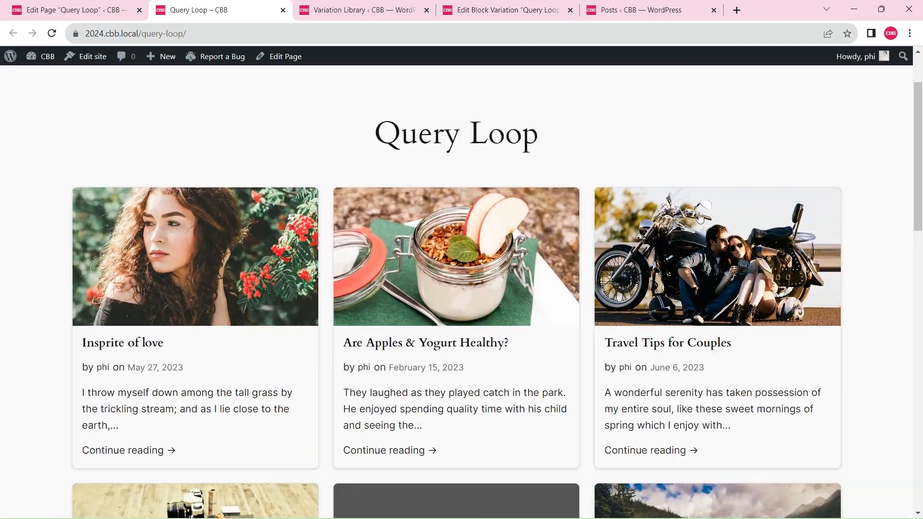
pyautogui.scroll(-5, 659, 228)
pyautogui.scroll(5, 532, 328)
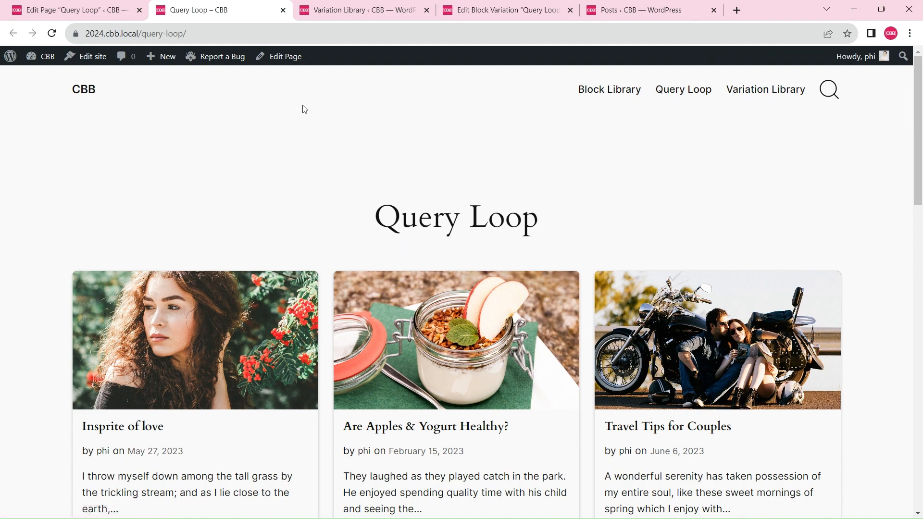
# Import the "Query Loop - Banner slider, 1 item per slide" variation from the second page of the Variation Library
pyautogui.click(341, 7)
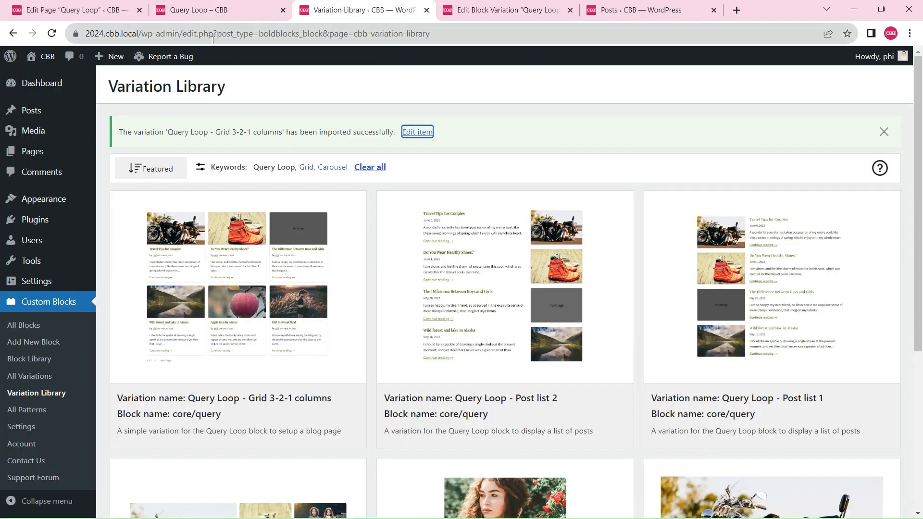
pyautogui.scroll(-5, 389, 200)
pyautogui.scroll(5, 389, 200)
pyautogui.scroll(-5, 527, 444)
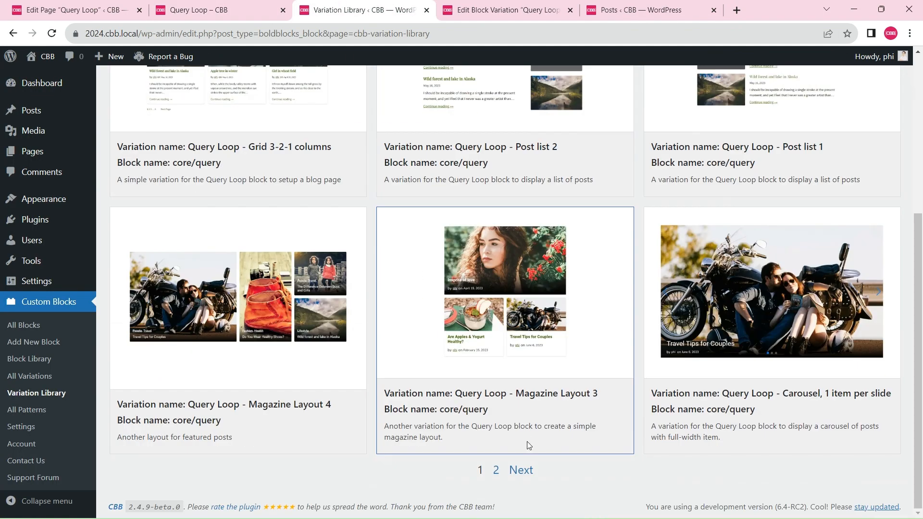
pyautogui.click(521, 470)
pyautogui.scroll(5, 583, 351)
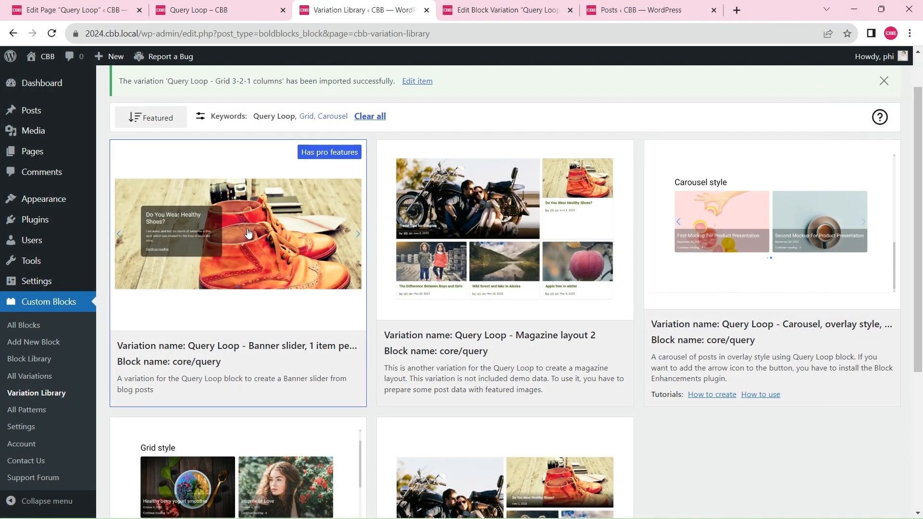
pyautogui.click(272, 249)
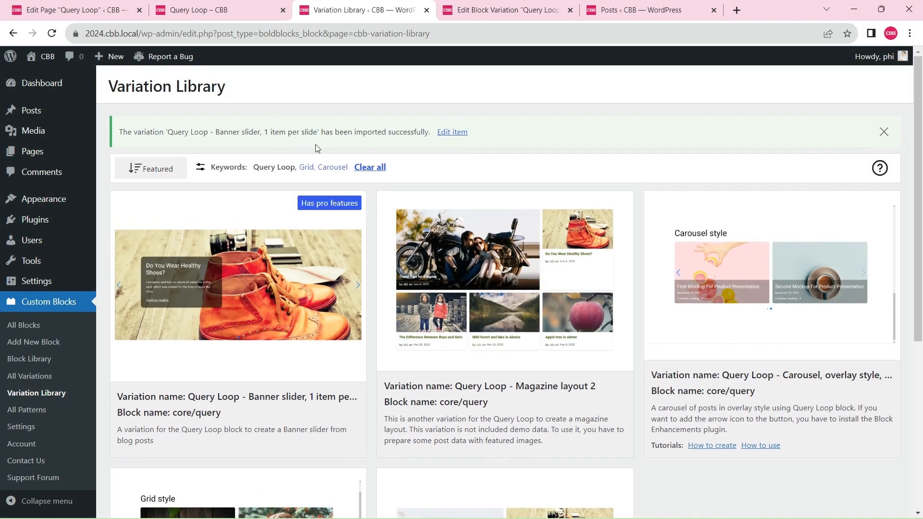
# Add a Query Loop block below the page title in the page editor, starting blank with the "Banner slider, 1 item per slide" variation
pyautogui.click(72, 10)
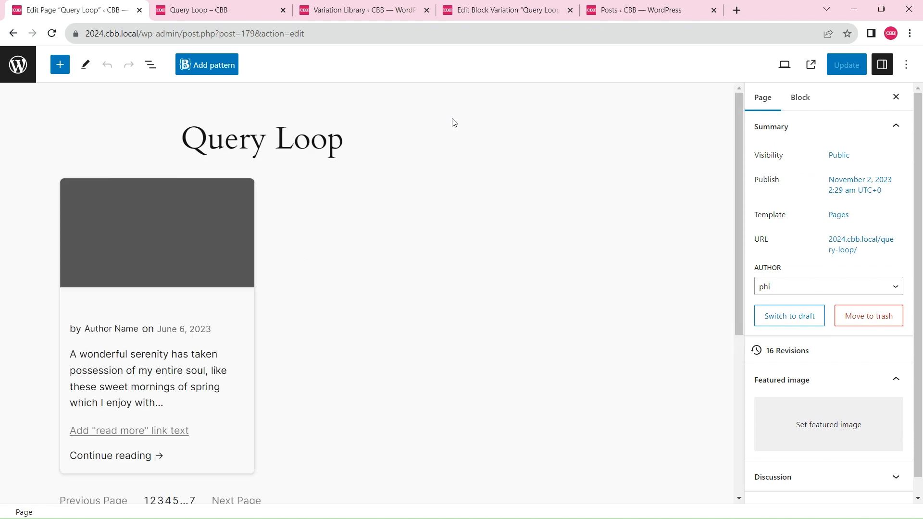
pyautogui.click(362, 140)
pyautogui.press('Return')
pyautogui.write('/')
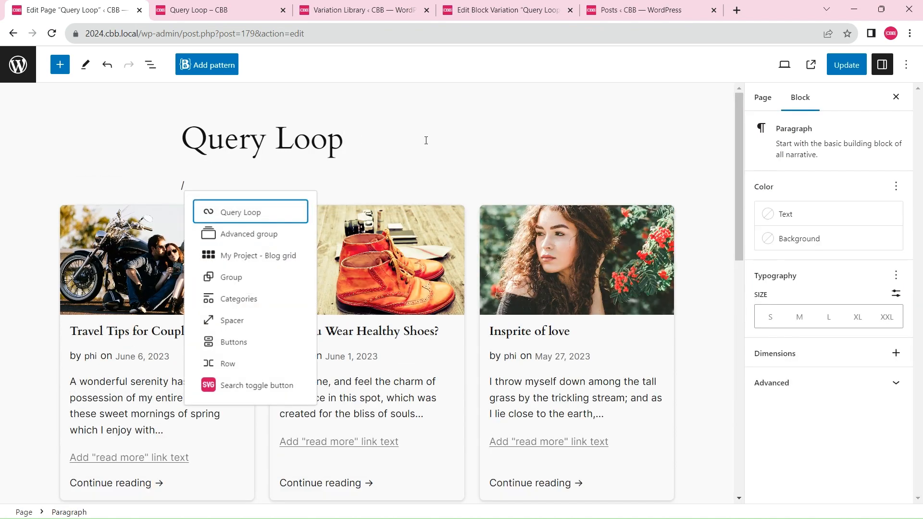
pyautogui.press('Return')
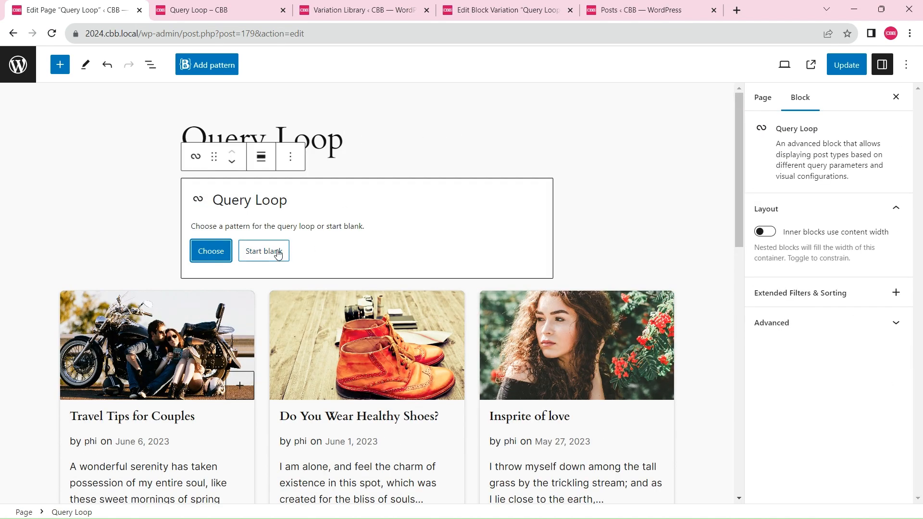
pyautogui.click(278, 253)
pyautogui.click(454, 281)
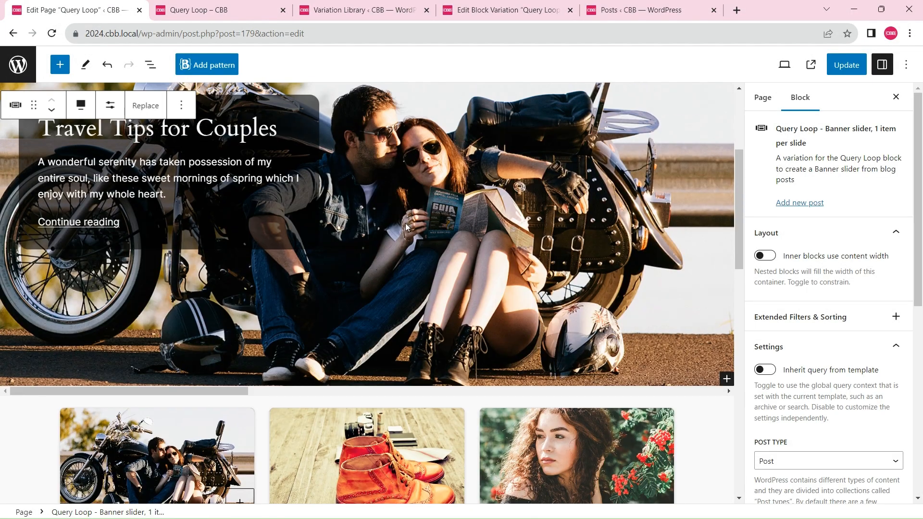
# Set the banner slider's sticky posts option to Only
pyautogui.scroll(-4, 892, 340)
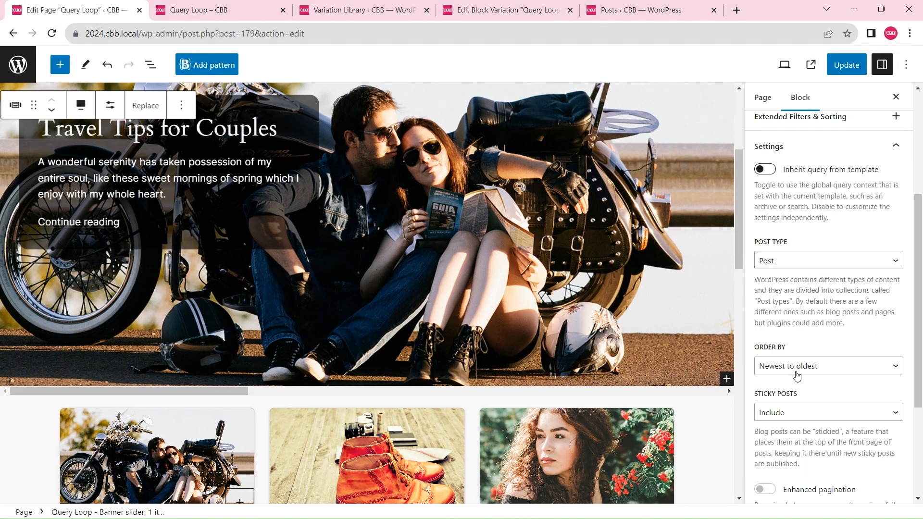
pyautogui.click(796, 413)
pyautogui.click(784, 448)
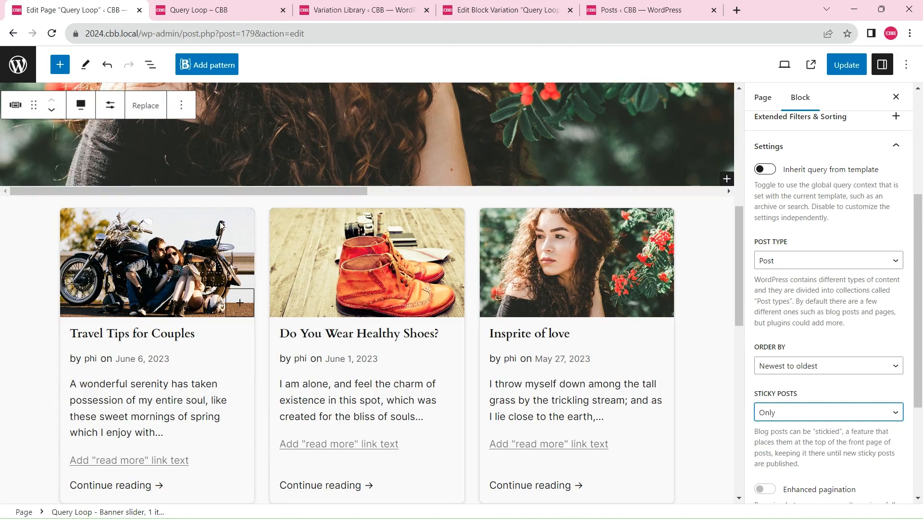
# Select the whole "My Project - Blog grid" block, set its sticky posts option to Exclude, and update the page
pyautogui.click(194, 221)
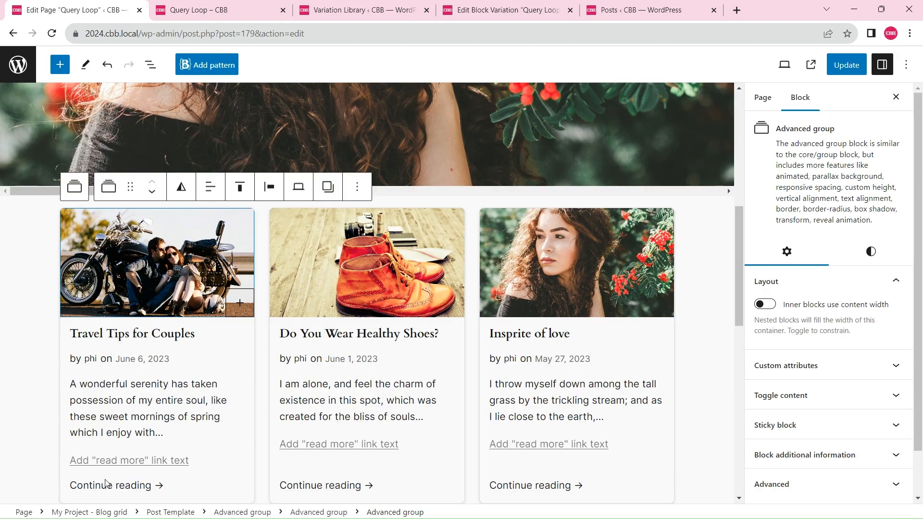
pyautogui.click(122, 511)
pyautogui.scroll(-3, 864, 347)
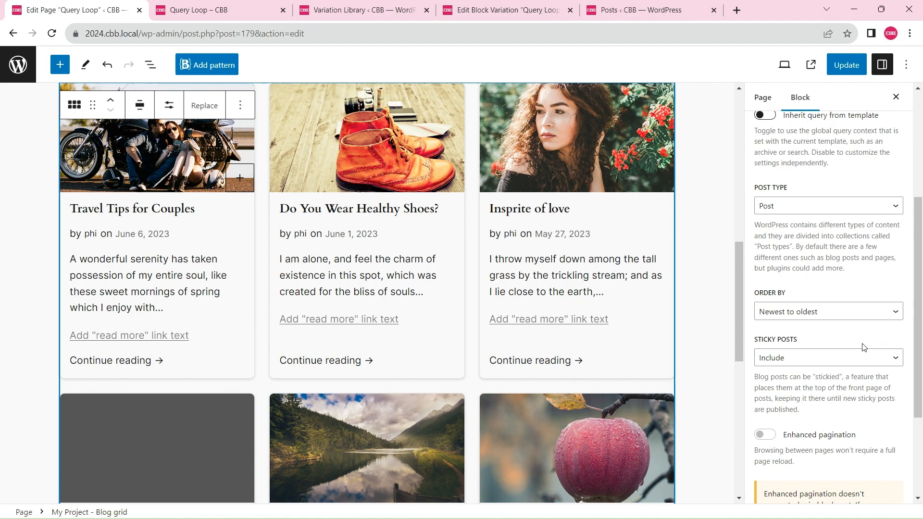
pyautogui.click(794, 359)
pyautogui.click(792, 383)
pyautogui.scroll(-3, 567, 308)
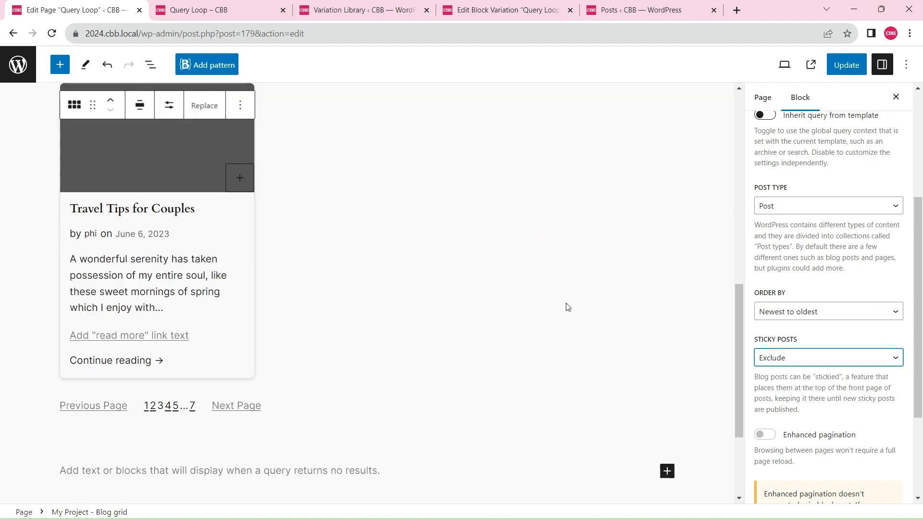
pyautogui.scroll(3, 568, 307)
pyautogui.scroll(-10, 567, 308)
pyautogui.scroll(15, 567, 308)
pyautogui.click(848, 65)
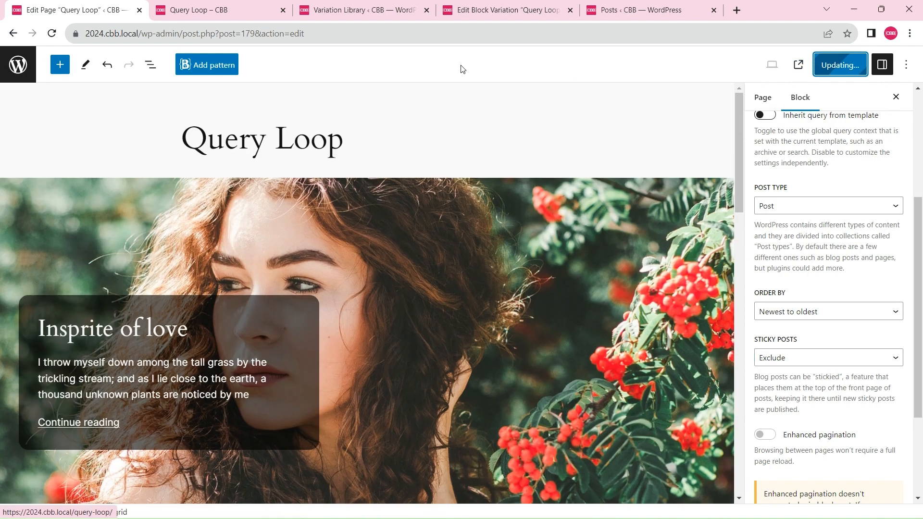
# Examine the banner slider and the blog grid on the published Query Loop page
pyautogui.click(211, 10)
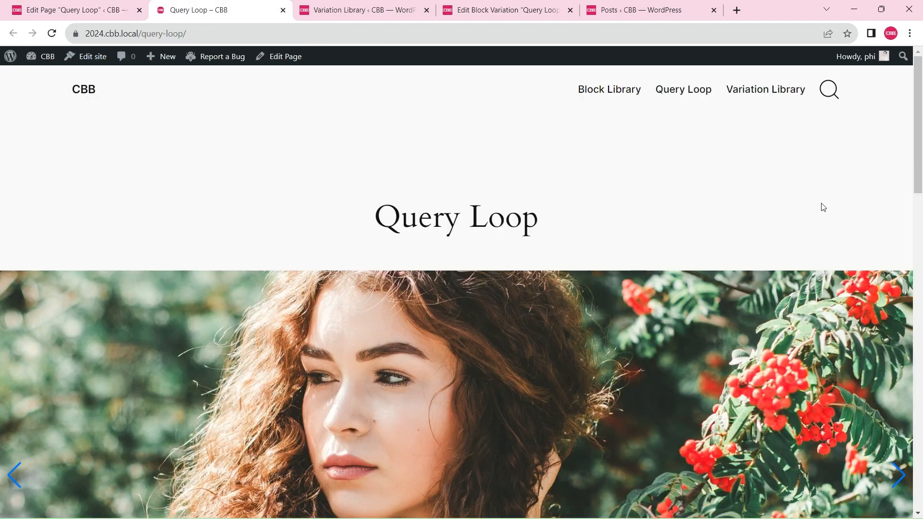
pyautogui.scroll(-2, 823, 207)
pyautogui.scroll(1, 922, 361)
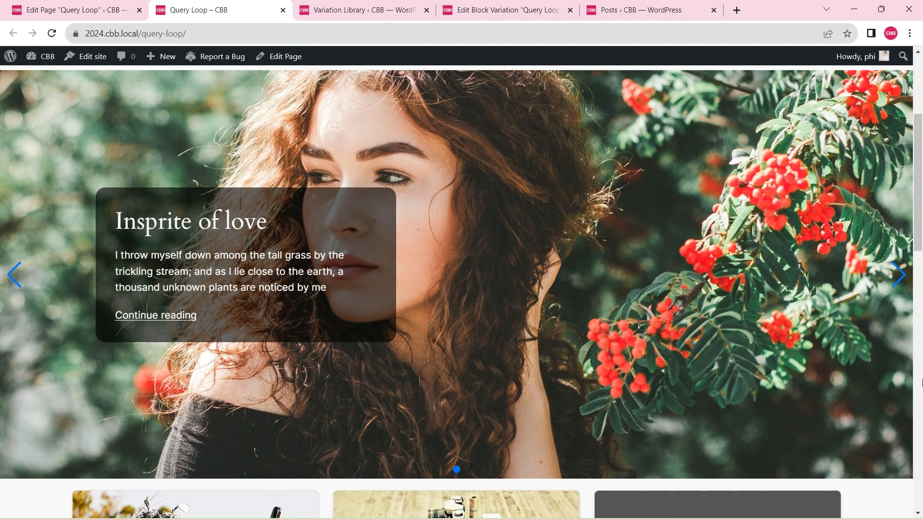
pyautogui.scroll(-10, 922, 383)
pyautogui.scroll(10, 922, 383)
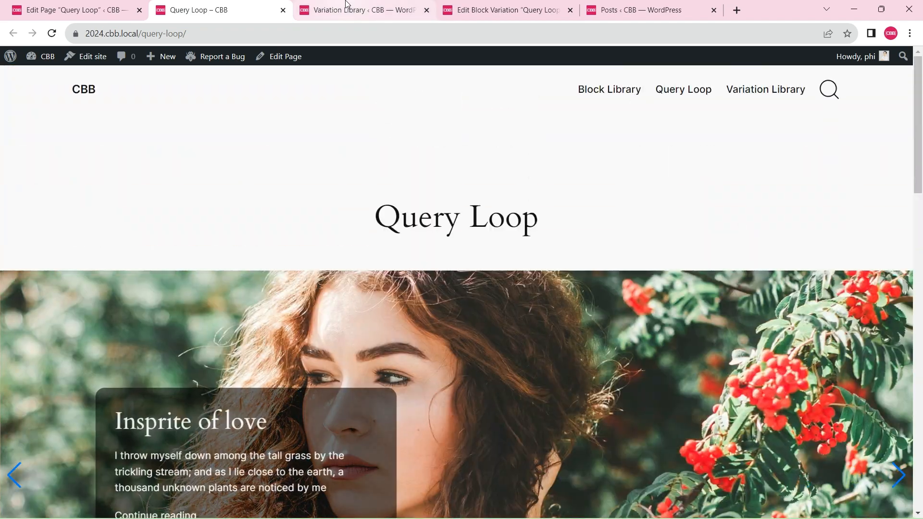
# Open the "Query Loop - Banner slider, 1 item per slide" variation for editing from the list of block variations
pyautogui.click(491, 5)
pyautogui.click(35, 57)
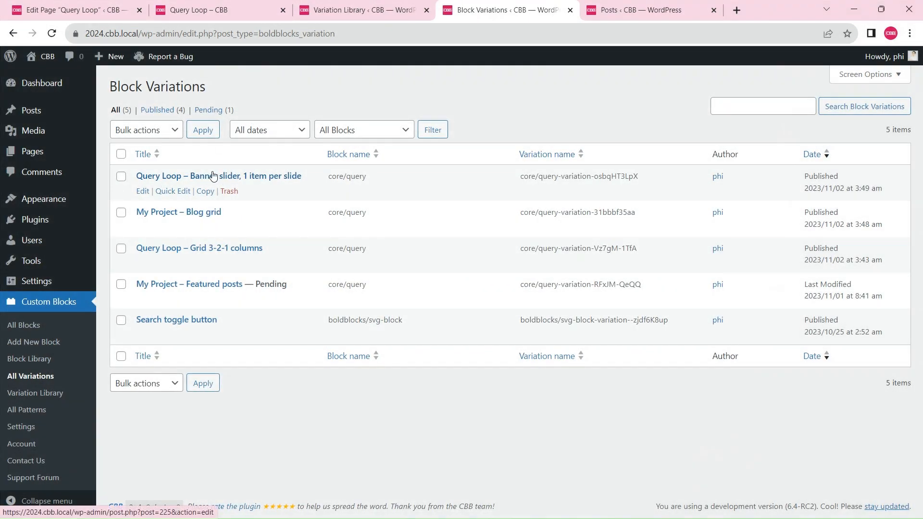
pyautogui.click(213, 176)
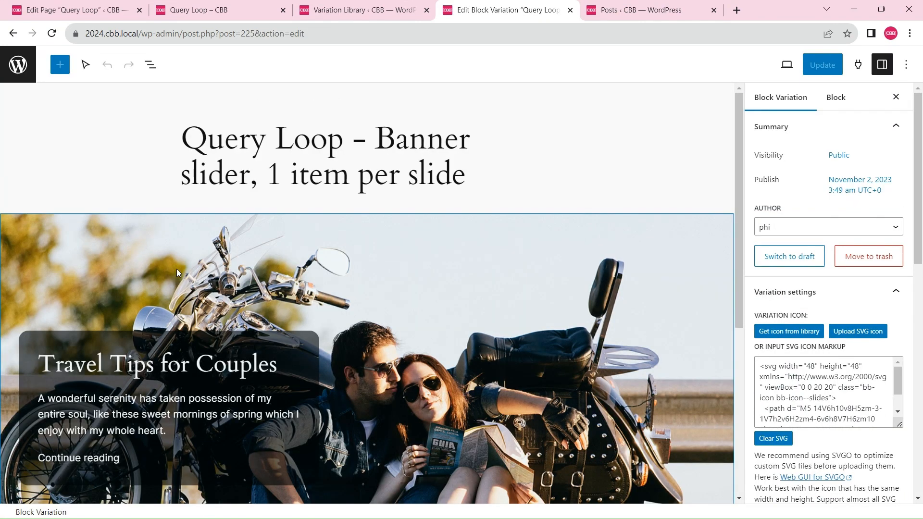
pyautogui.scroll(-4, 234, 203)
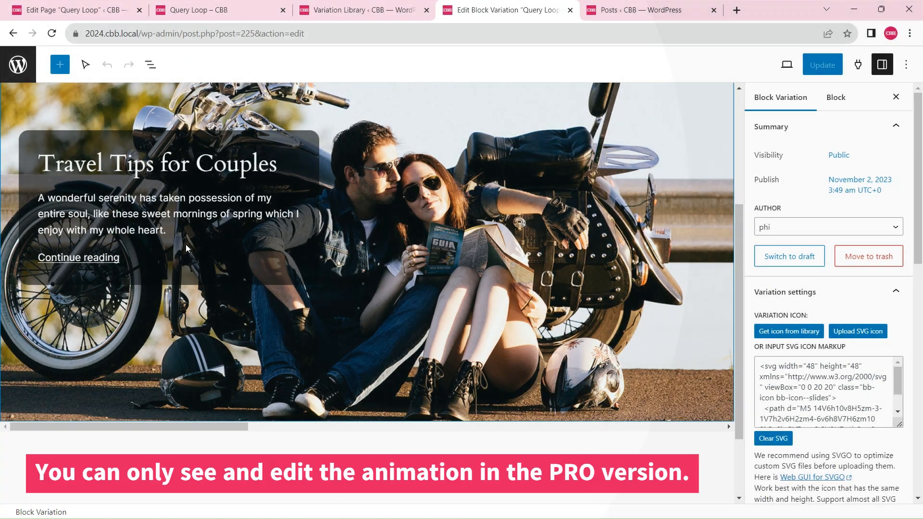
pyautogui.scroll(4, 186, 240)
# Select the variation's Query Loop block, switch the editor from Select to Edit mode, and examine the block's settings
pyautogui.click(187, 236)
pyautogui.click(84, 67)
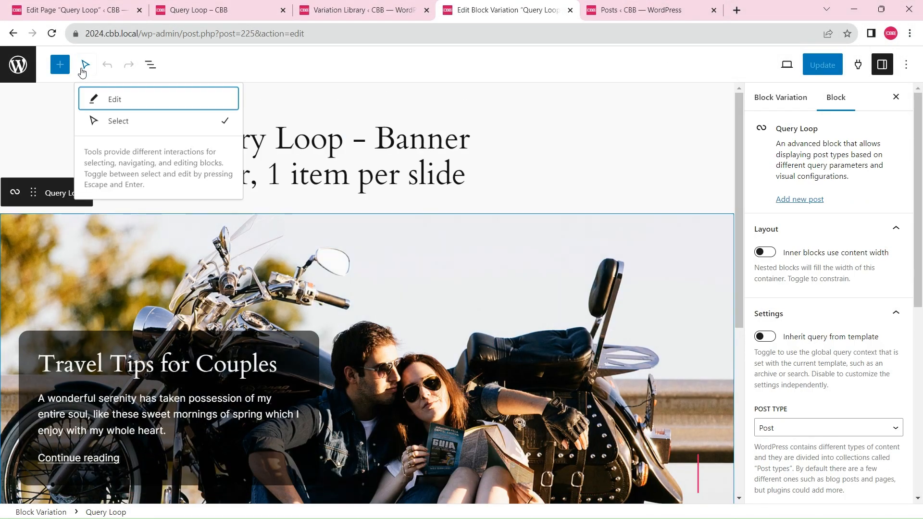
pyautogui.click(116, 105)
pyautogui.scroll(-2, 478, 245)
pyautogui.scroll(-8, 865, 259)
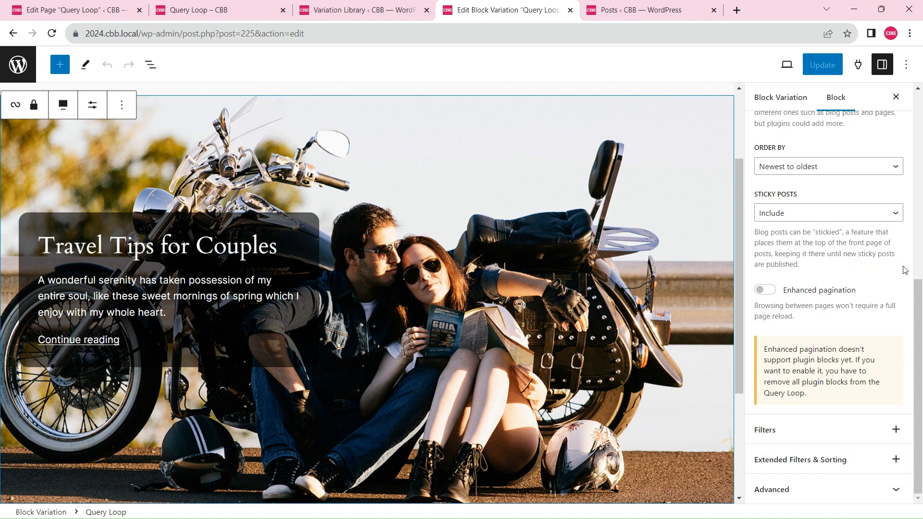
# Select the Post Template inside the Query Loop and examine its carousel, navigation and pagination settings
pyautogui.click(150, 64)
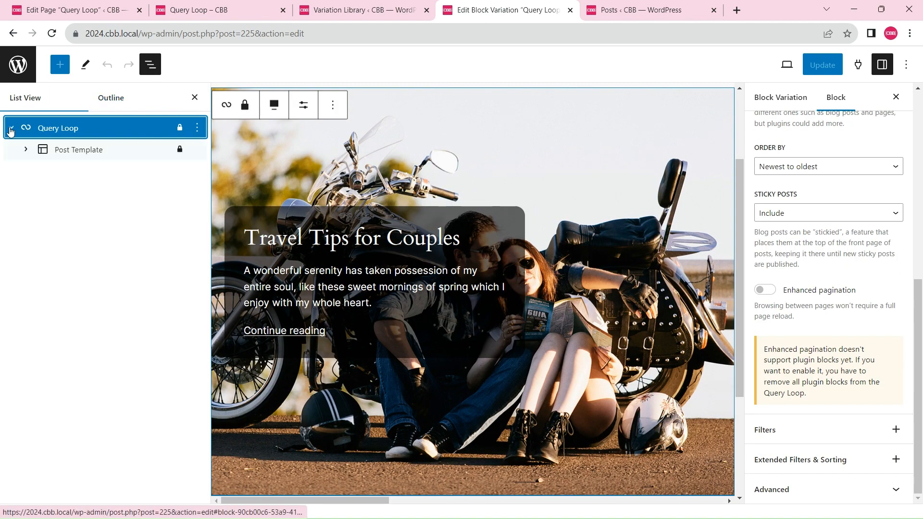
pyautogui.click(77, 149)
pyautogui.scroll(-4, 892, 296)
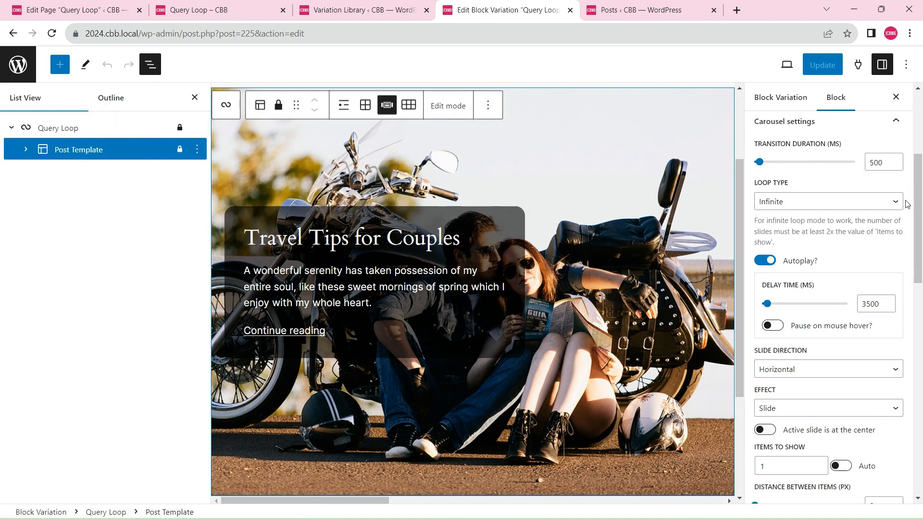
pyautogui.scroll(1, 907, 203)
pyautogui.scroll(-8, 781, 206)
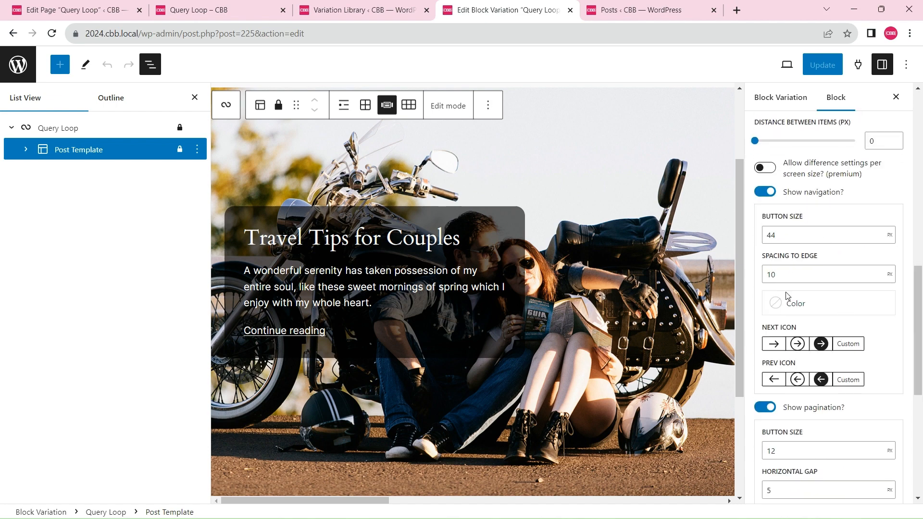
pyautogui.scroll(4, 844, 330)
pyautogui.scroll(-8, 865, 333)
pyautogui.scroll(-3, 850, 266)
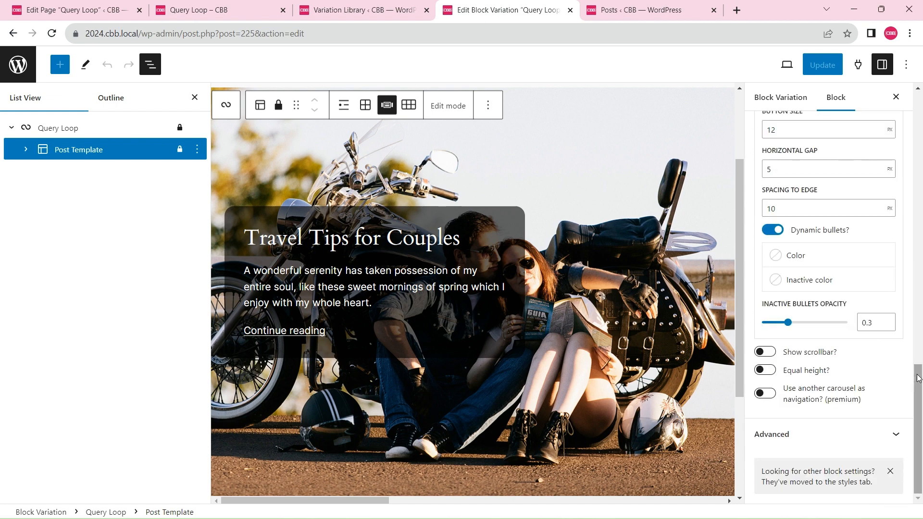
pyautogui.scroll(15, 819, 391)
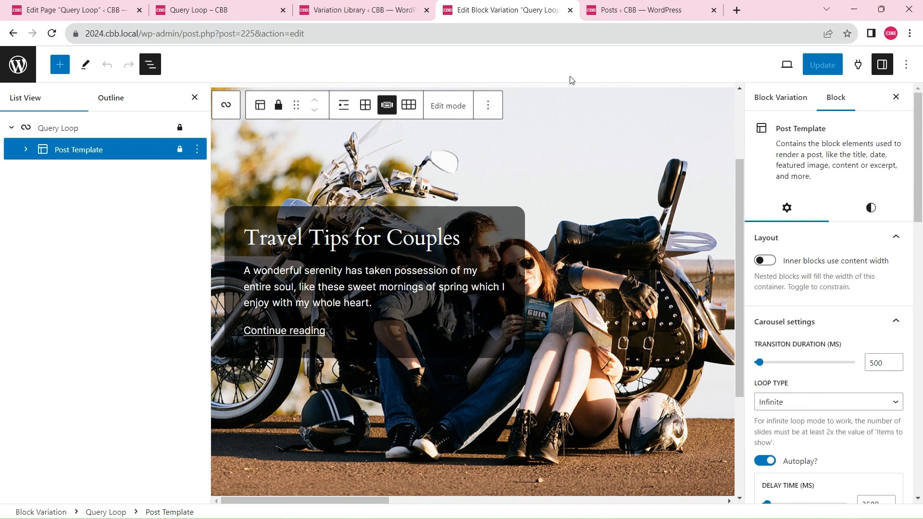
# Close the banner slider variation's editor and return to the published Query Loop page to view the slider
pyautogui.click(570, 10)
pyautogui.hotkey('ctrl', 'pageup')
pyautogui.hotkey('ctrl', 'pageup')
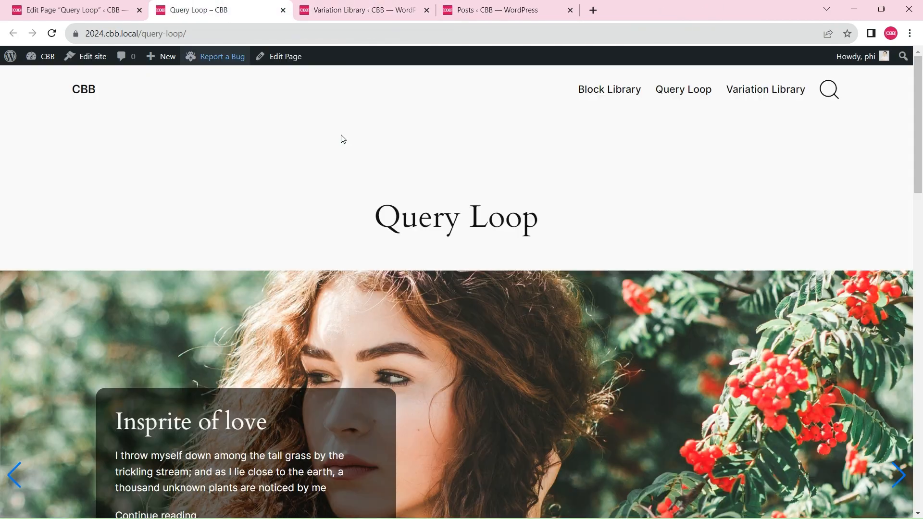
pyautogui.scroll(-8, 550, 253)
pyautogui.scroll(10, 552, 260)
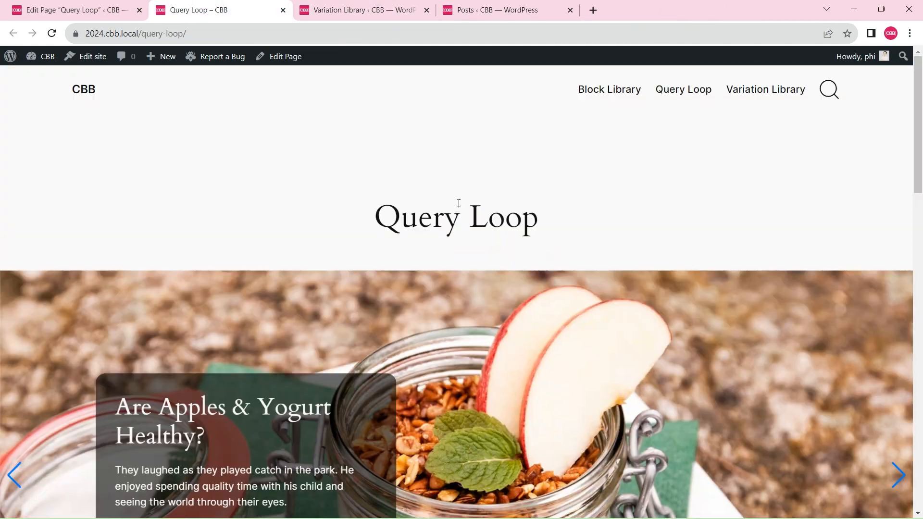
# Import the Query Loop variations "Post list 1", "Carousel, 1 item per slide" and "Magazine Layout 4" from the first page of the Variation Library
pyautogui.click(367, 10)
pyautogui.scroll(-5, 631, 282)
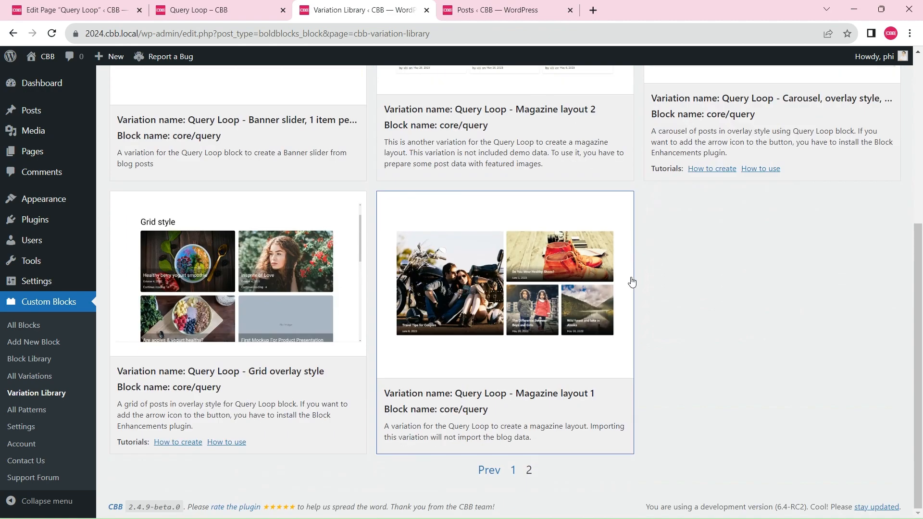
pyautogui.click(489, 470)
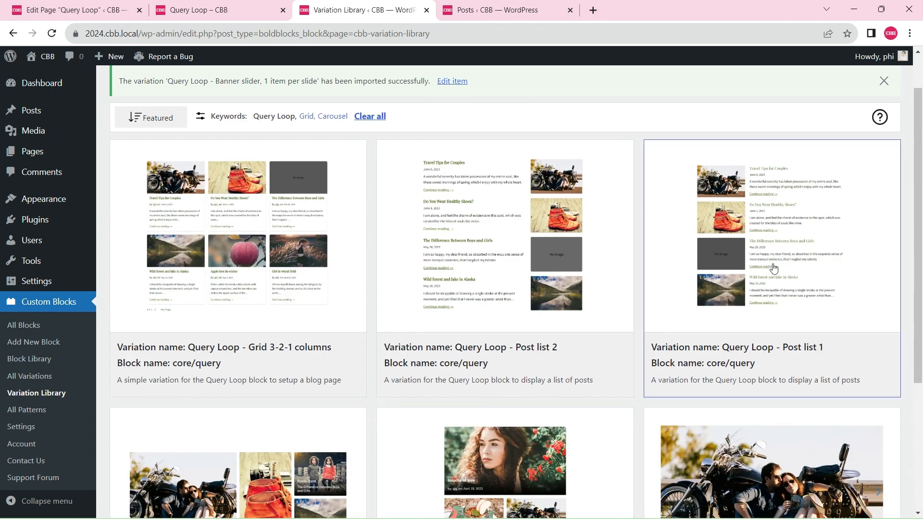
pyautogui.click(771, 222)
pyautogui.scroll(-5, 564, 273)
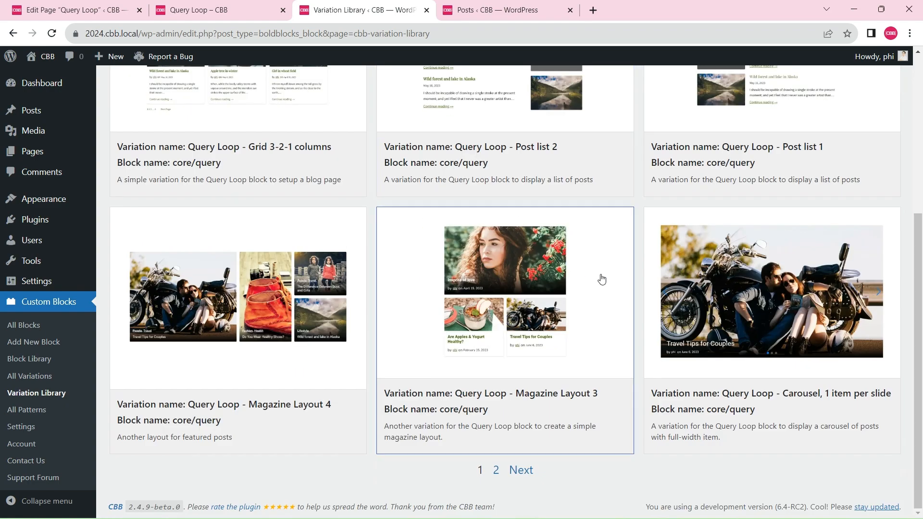
pyautogui.click(791, 295)
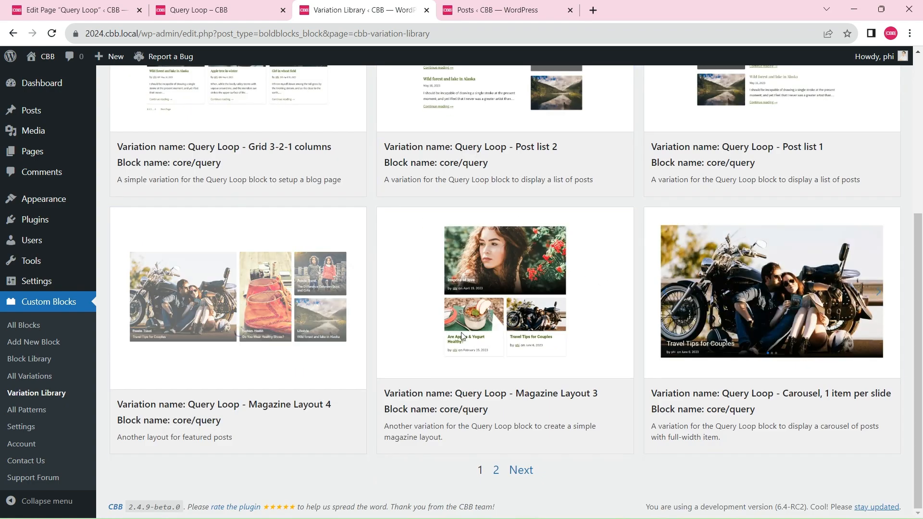
# Import the "Query Loop - Magazine layout 2" variation from the second page of the Variation Library
pyautogui.click(522, 470)
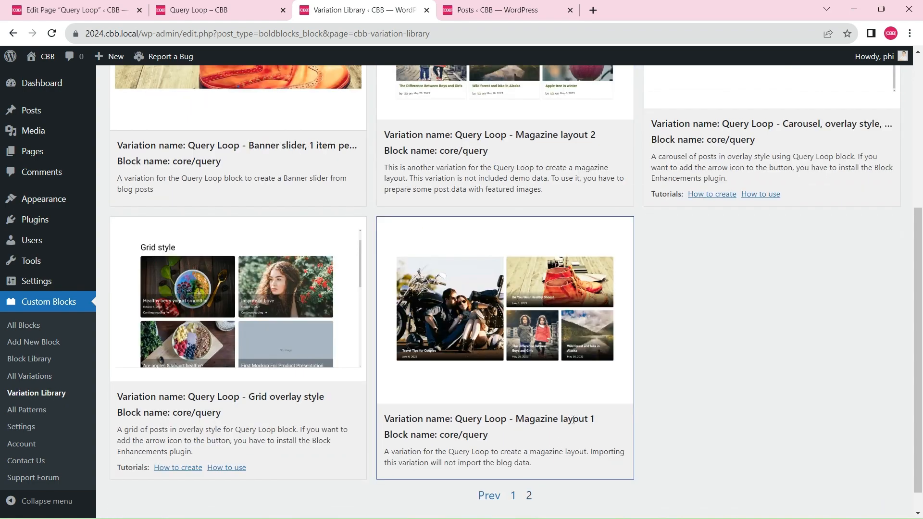
pyautogui.scroll(3, 556, 400)
pyautogui.click(506, 215)
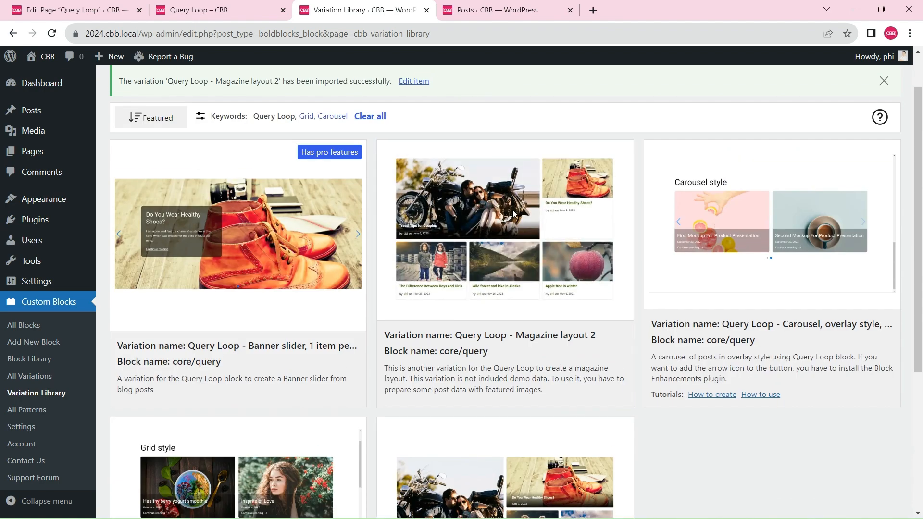
# Reload the page editor and add a Query Loop block below the title, starting blank with the "Query Loop - Magazine layout 2" variation
pyautogui.click(128, 6)
pyautogui.click(52, 33)
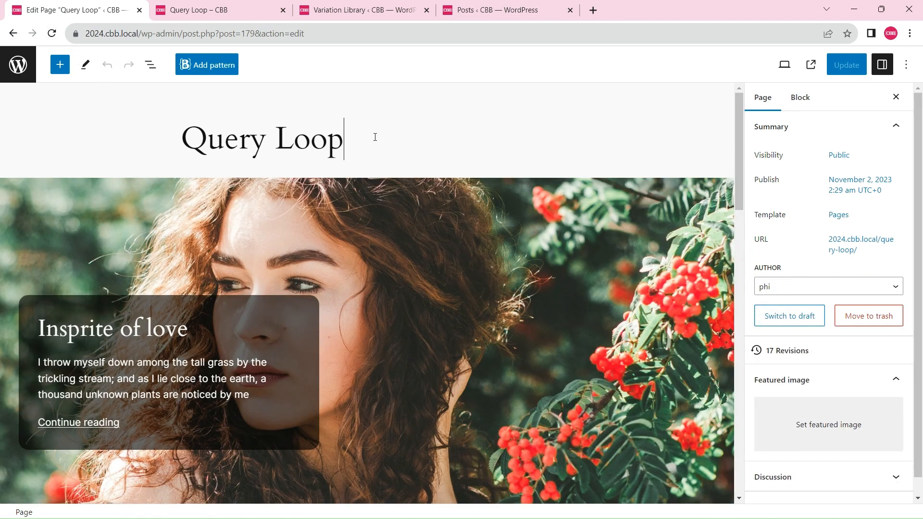
pyautogui.press('Return')
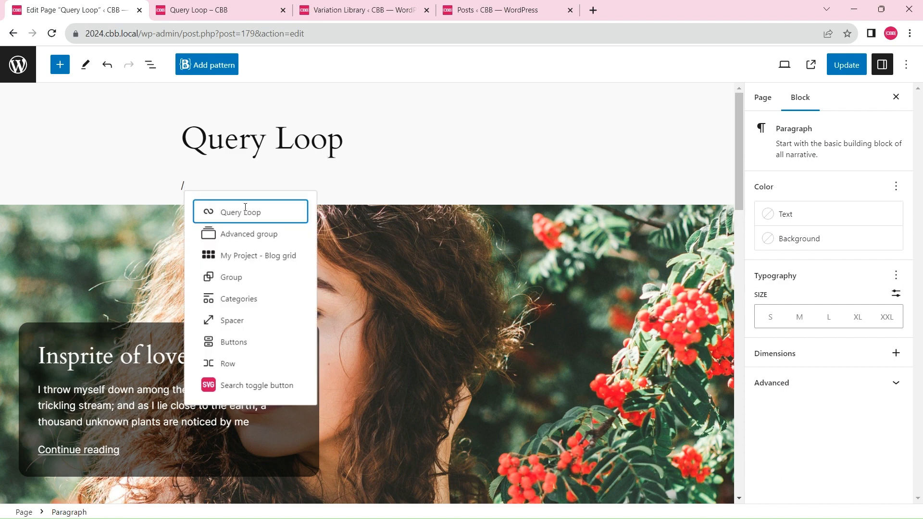
pyautogui.click(245, 207)
pyautogui.click(267, 254)
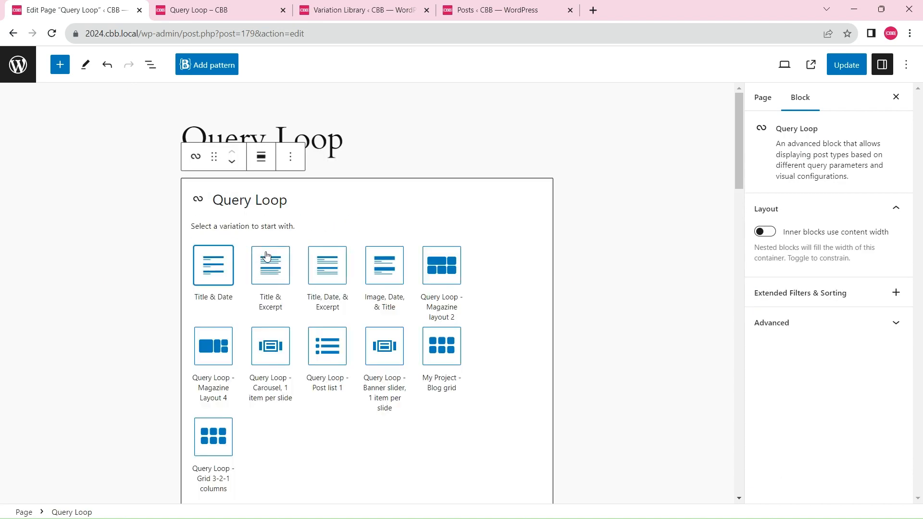
pyautogui.click(447, 264)
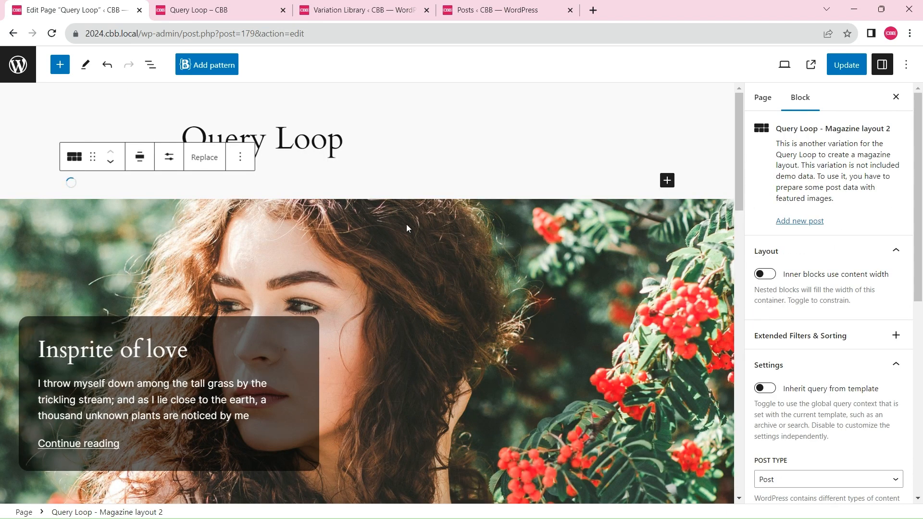
# Review the magazine layout's posts in the editor and update the page
pyautogui.scroll(-5, 394, 246)
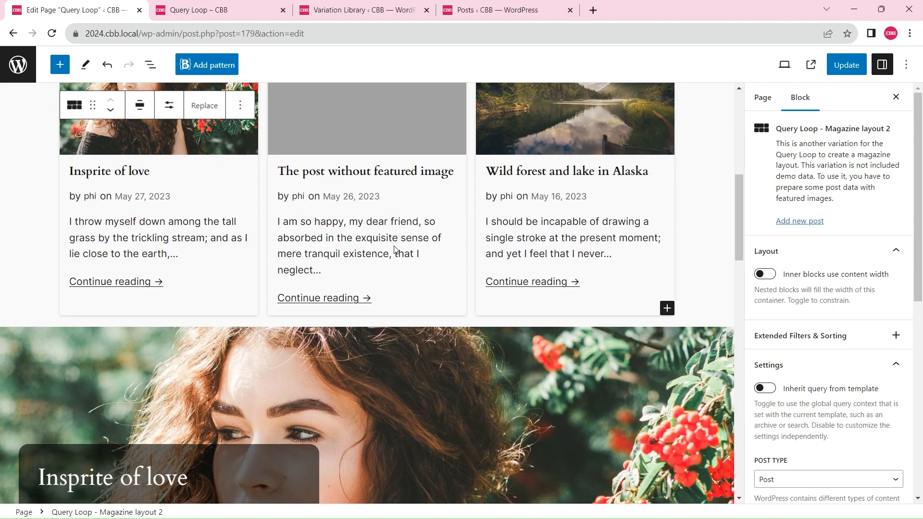
pyautogui.scroll(5, 375, 235)
pyautogui.scroll(-8, 399, 282)
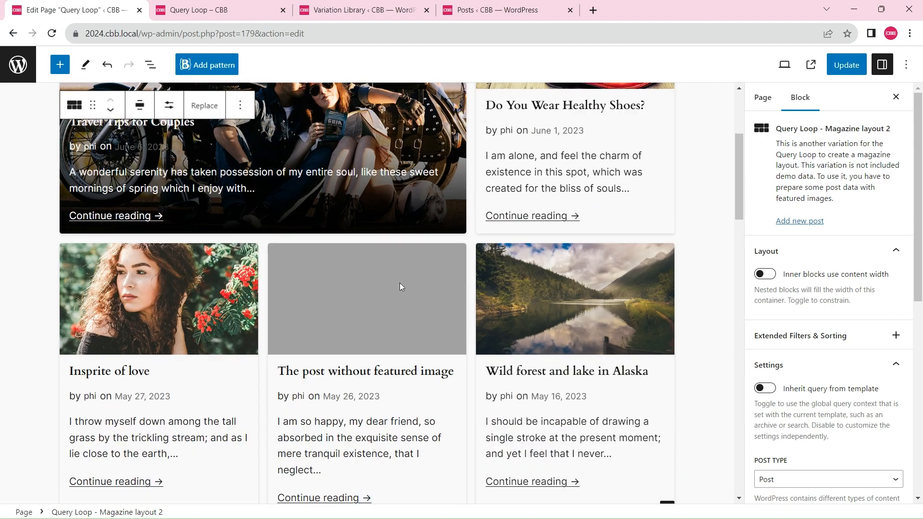
pyautogui.scroll(8, 379, 258)
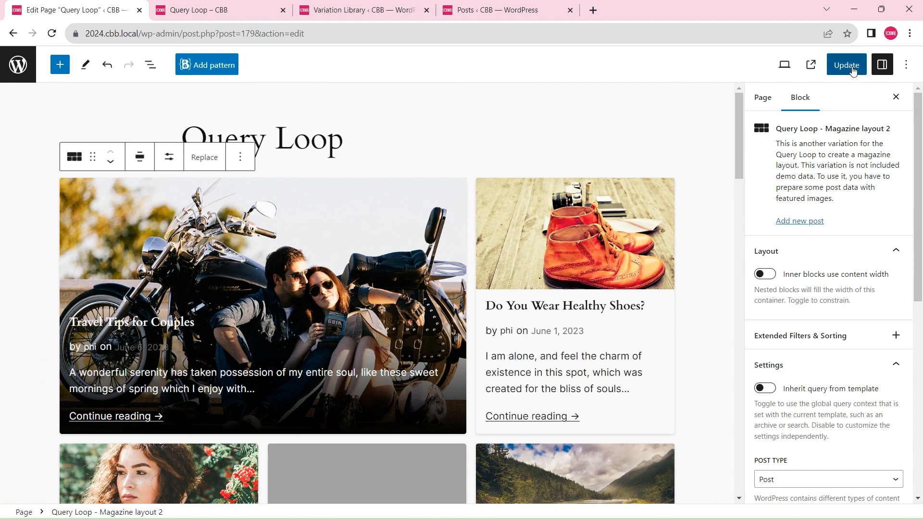
pyautogui.click(852, 70)
# Reload the published Query Loop page and examine how the magazine layout displays its posts
pyautogui.click(226, 9)
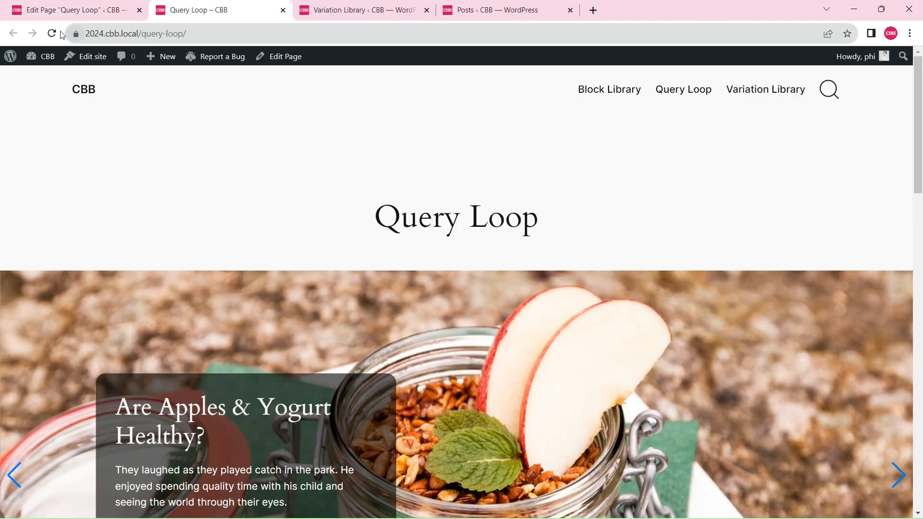
pyautogui.click(56, 33)
pyautogui.scroll(-5, 465, 150)
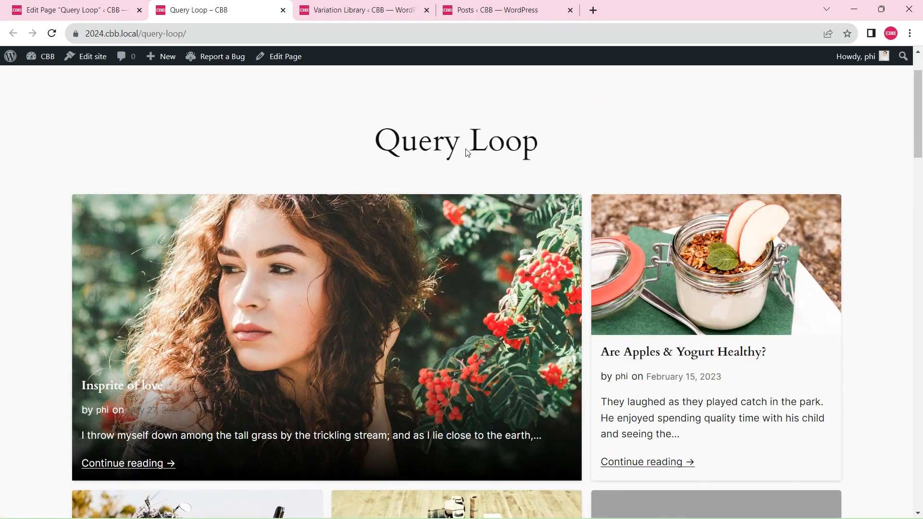
pyautogui.scroll(2, 466, 149)
pyautogui.scroll(-2, 782, 291)
pyautogui.scroll(-2, 782, 291)
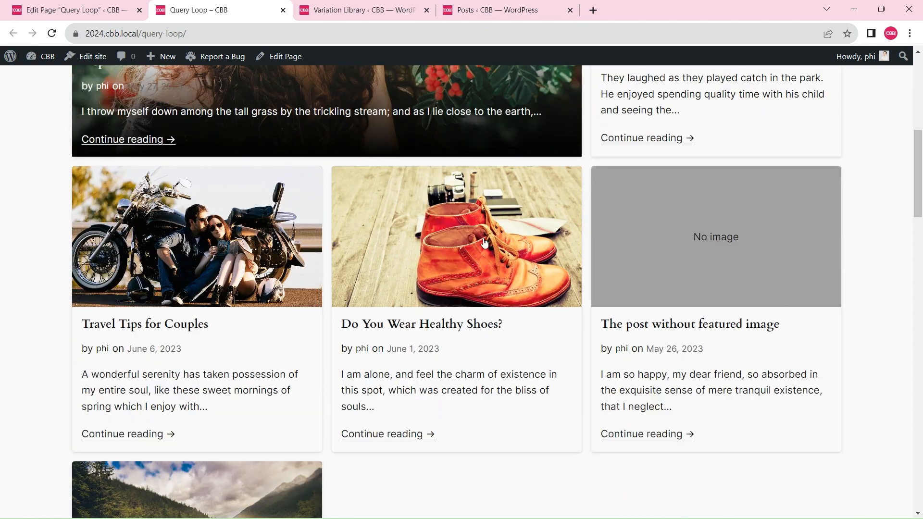
pyautogui.scroll(8, 598, 313)
# Check the magazine layout at a narrower page width by docking and widening the developer tools, and close them
pyautogui.press('F12')
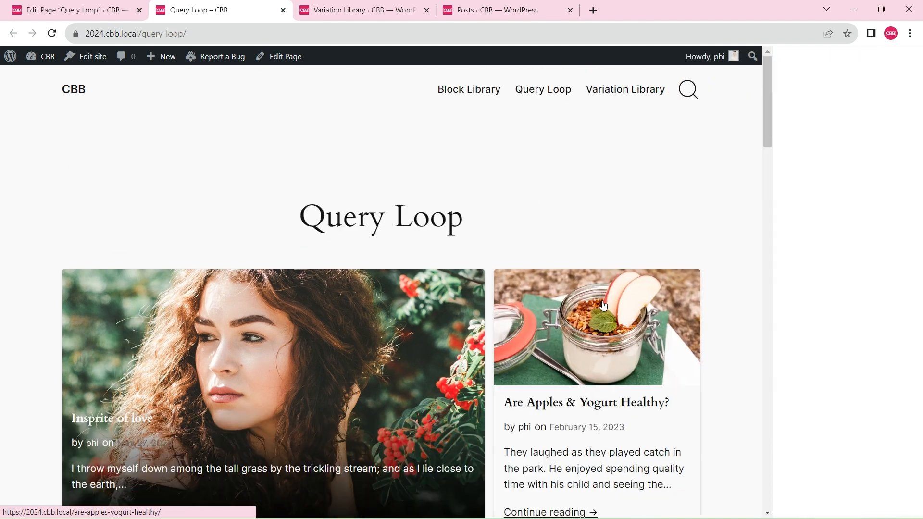
pyautogui.moveTo(732, 166); pyautogui.dragTo(456, 115)
pyautogui.scroll(-10, 472, 149)
pyautogui.scroll(-4, 473, 152)
pyautogui.scroll(20, 373, 197)
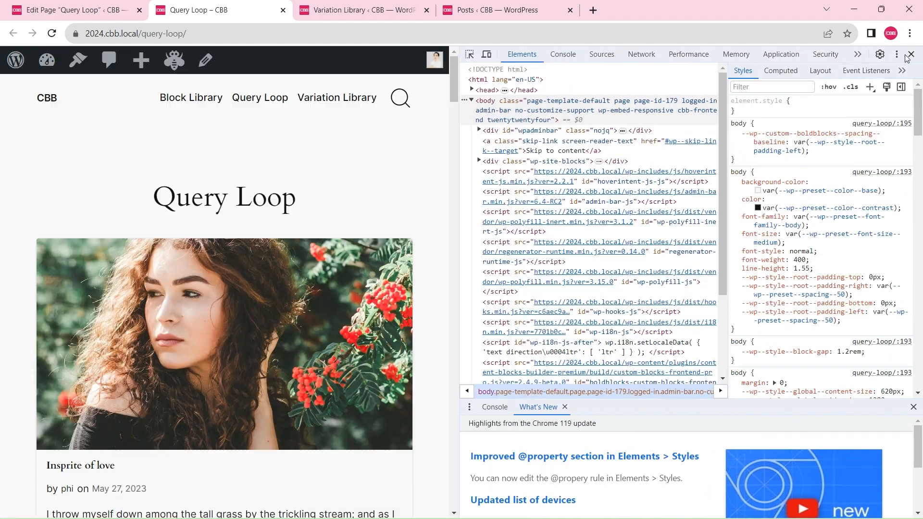
pyautogui.click(910, 54)
# Add a Query Loop block before the magazine layout, starting blank with the "Query Loop - Magazine Layout 4" variation
pyautogui.click(86, 9)
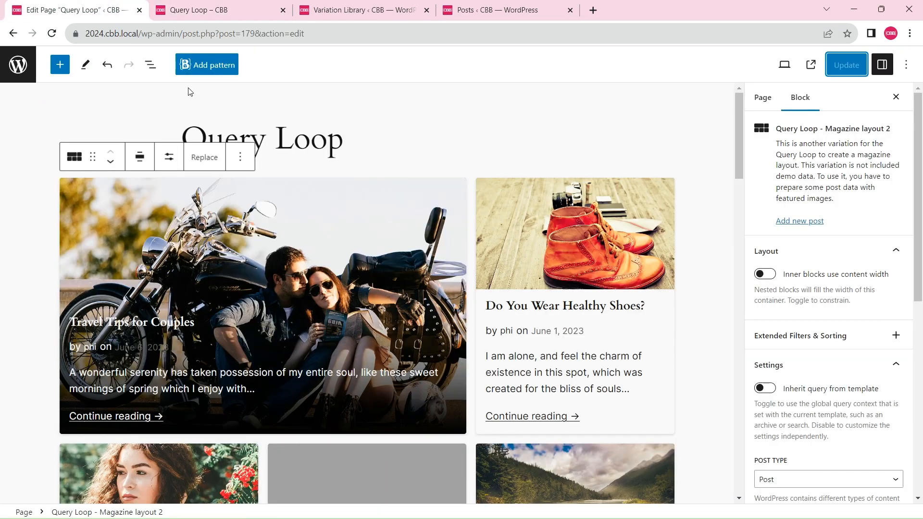
pyautogui.click(243, 163)
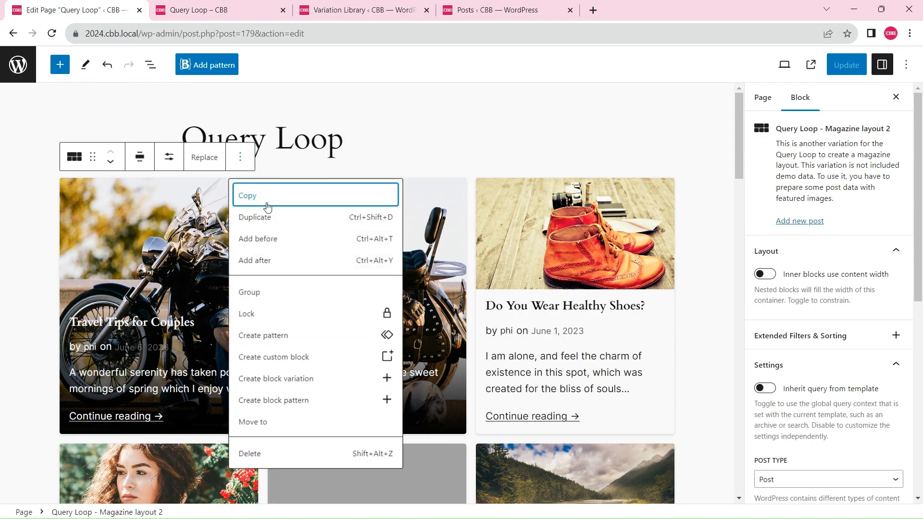
pyautogui.click(267, 237)
pyautogui.write('/')
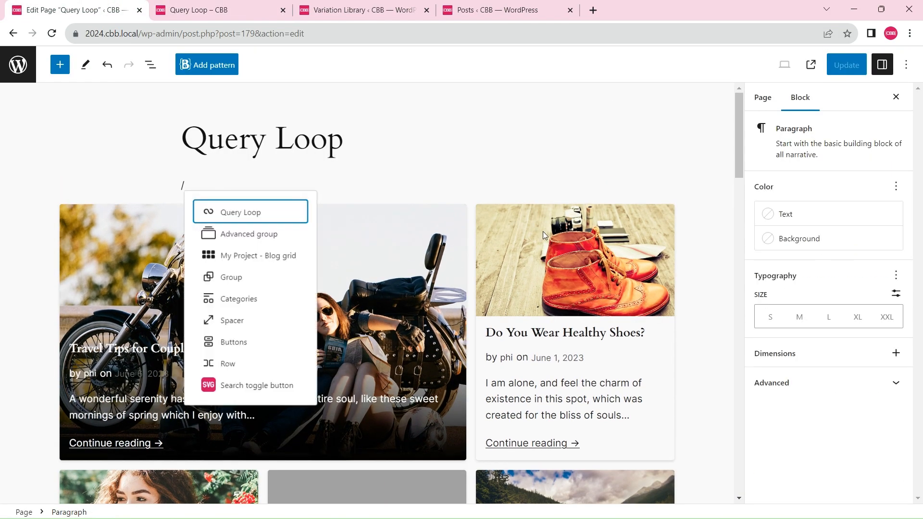
pyautogui.press('Return')
pyautogui.click(272, 249)
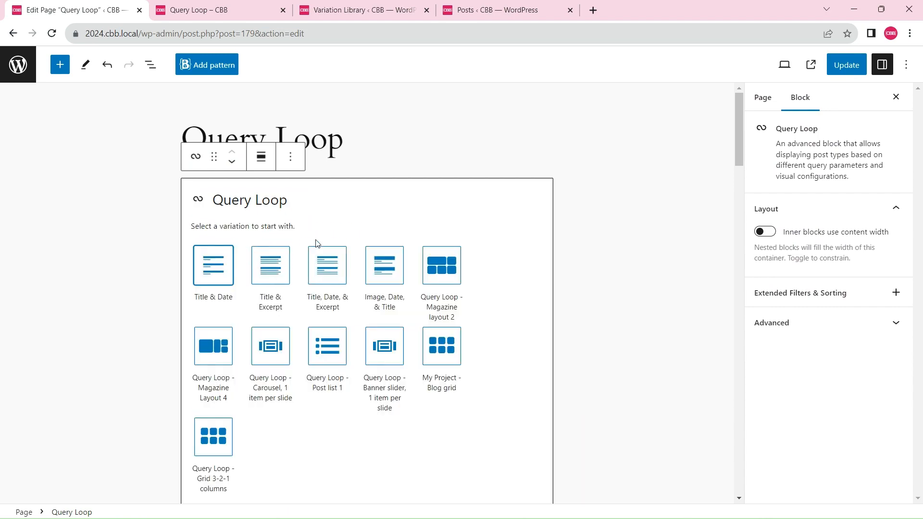
pyautogui.click(207, 346)
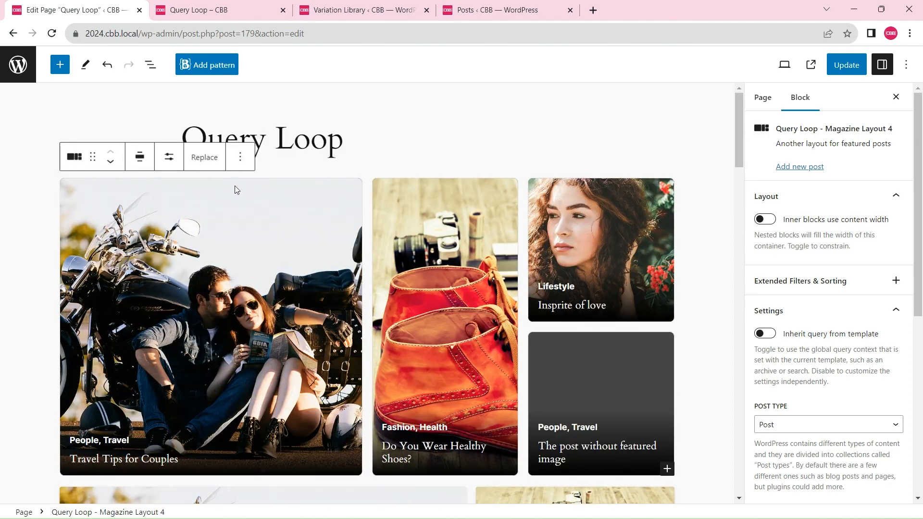
# Check the new block's display settings, compare both magazine layouts in the editor, and update the page
pyautogui.click(169, 156)
pyautogui.click(169, 157)
pyautogui.scroll(-4, 633, 382)
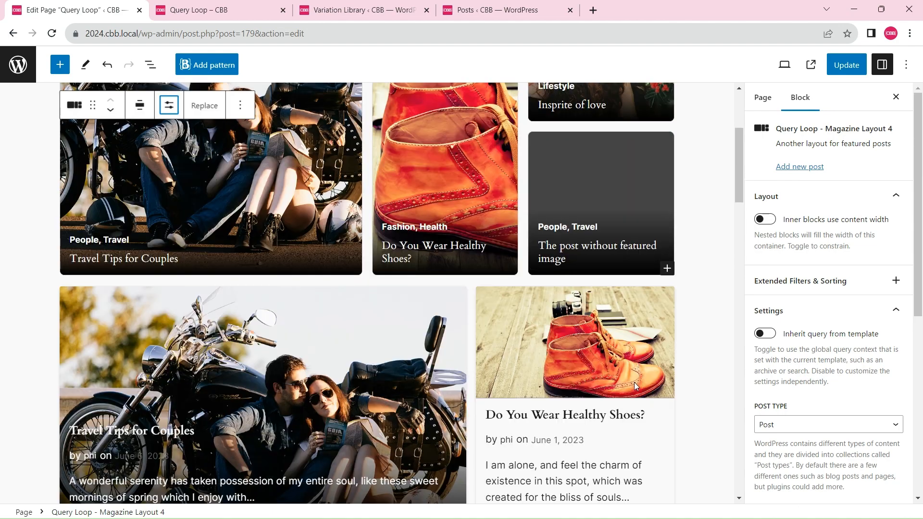
pyautogui.scroll(4, 633, 382)
pyautogui.click(846, 65)
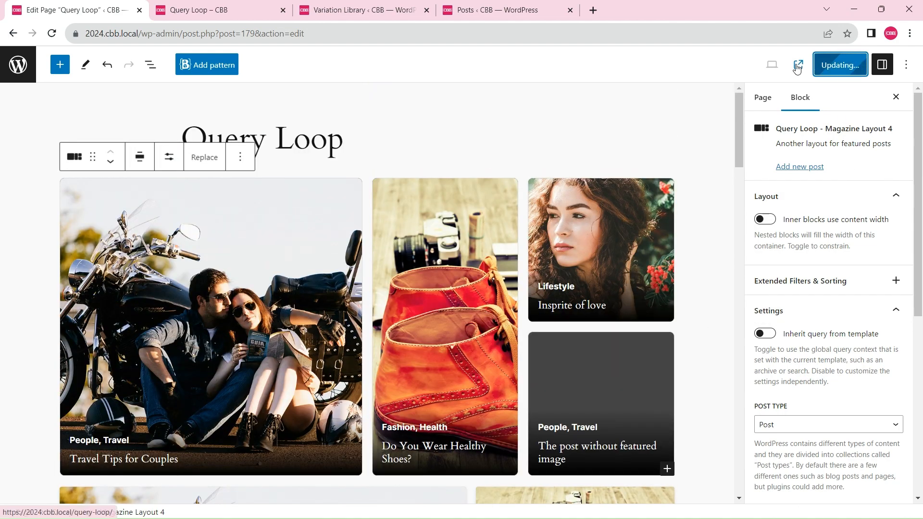
# Reload the published Query Loop page and check how the Magazine Layout 4 posts are arranged
pyautogui.click(201, 6)
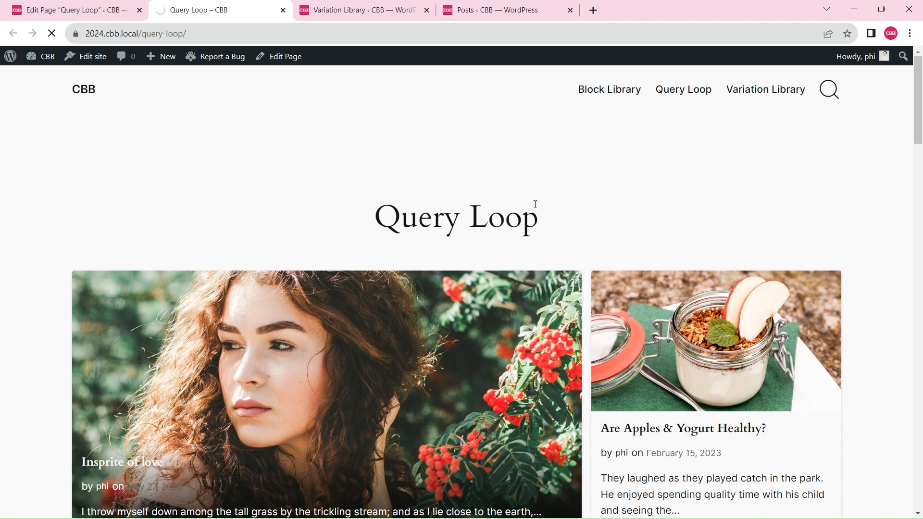
pyautogui.scroll(-4, 288, 151)
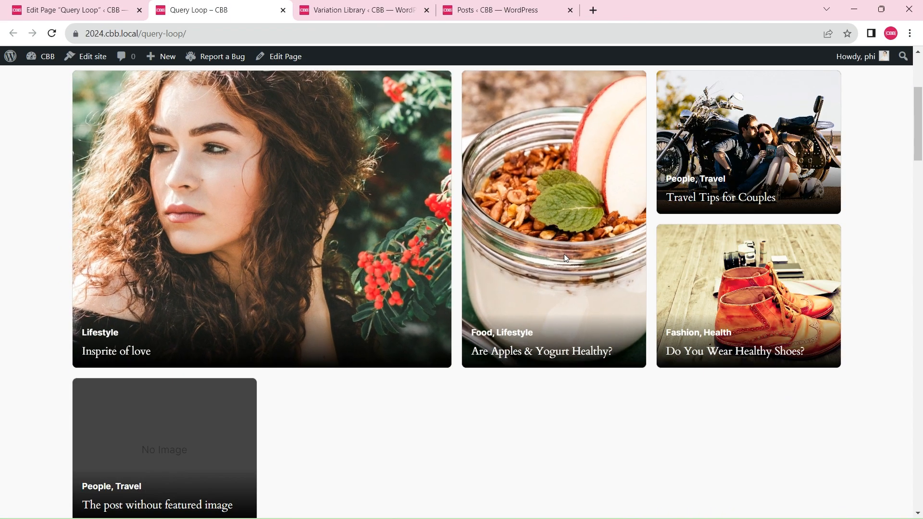
pyautogui.scroll(-4, 564, 253)
pyautogui.scroll(8, 506, 304)
# Return to the page editor and set the Magazine Layout 4 block's sticky posts option to Exclude
pyautogui.click(89, 5)
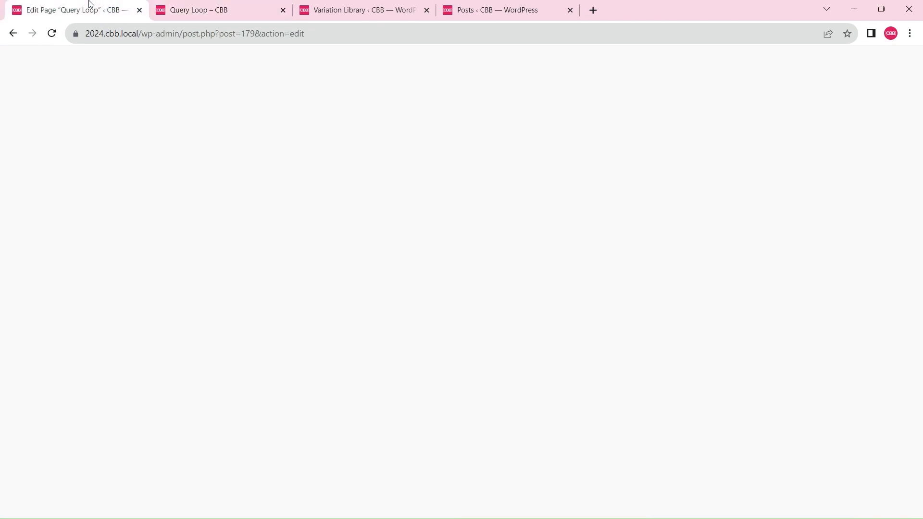
pyautogui.scroll(-4, 855, 316)
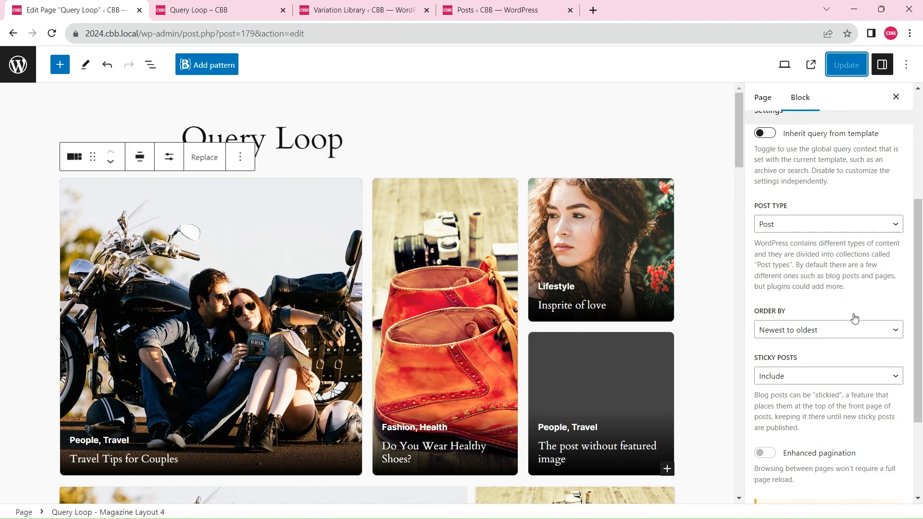
pyautogui.click(799, 376)
pyautogui.click(789, 397)
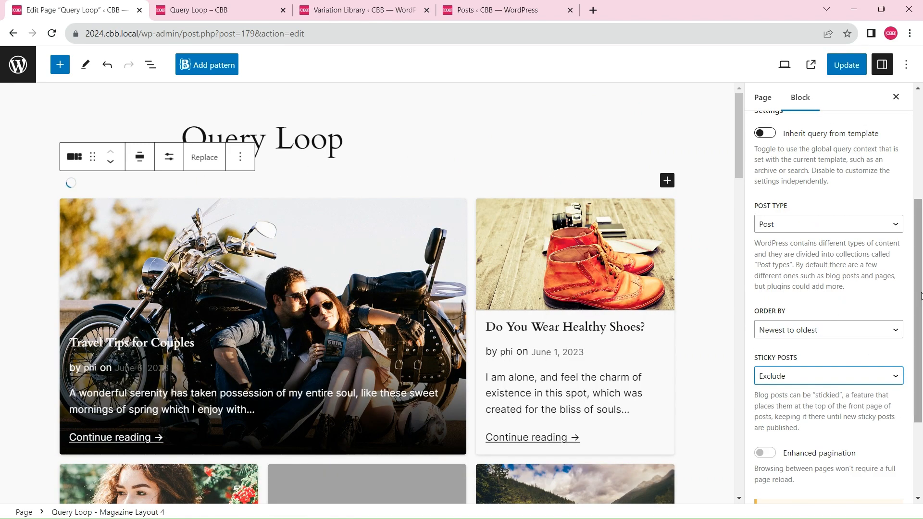
pyautogui.scroll(-1, 920, 322)
pyautogui.scroll(4, 449, 211)
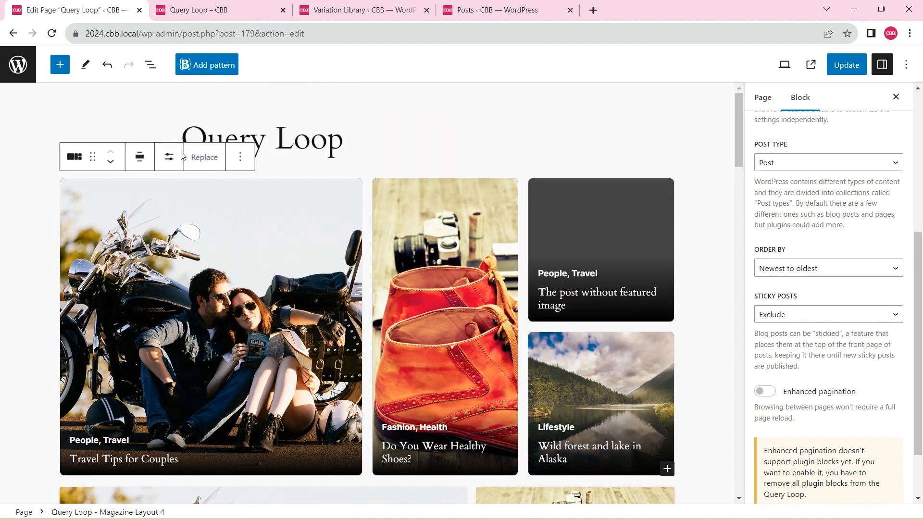
# Set the Magazine Layout 4 block to 8 items per page and update the page
pyautogui.click(168, 157)
pyautogui.doubleClick(255, 189)
pyautogui.write('8')
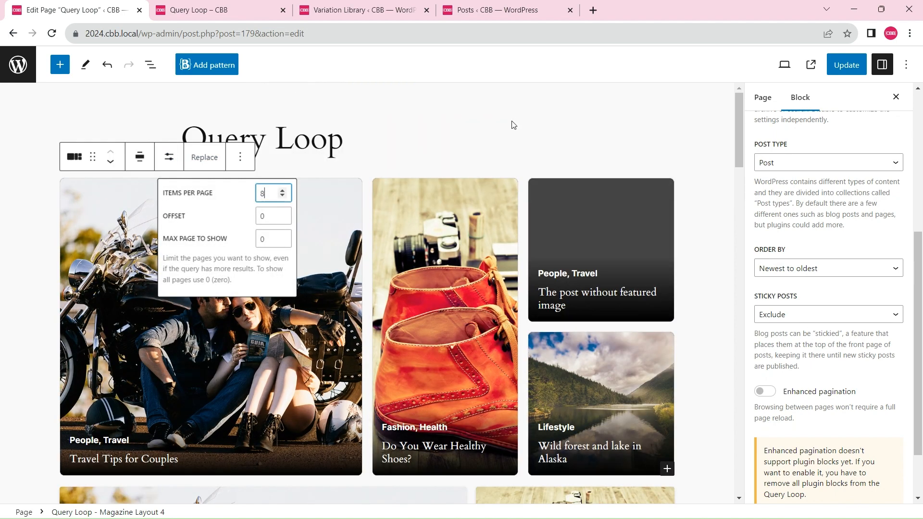
pyautogui.click(846, 70)
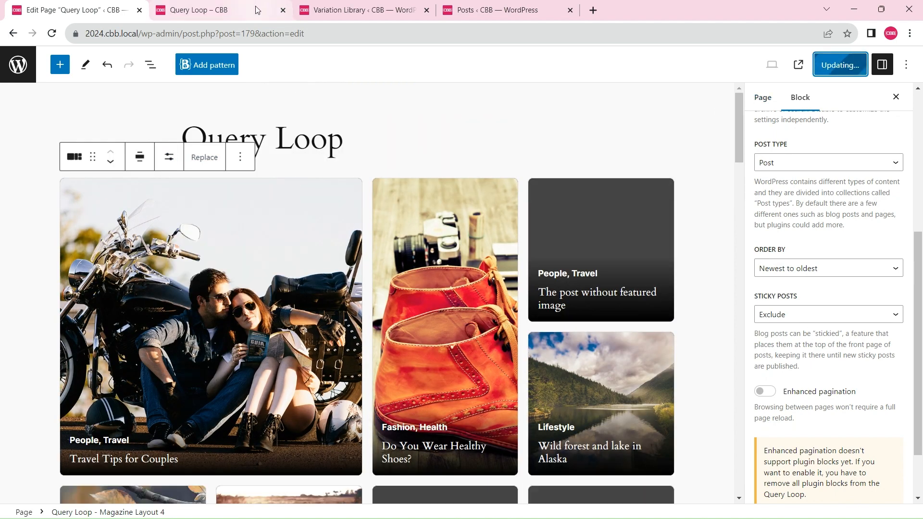
# Reload the published Query Loop page and examine the Magazine Layout 4 posts and the layout below them
pyautogui.click(182, 11)
pyautogui.click(53, 33)
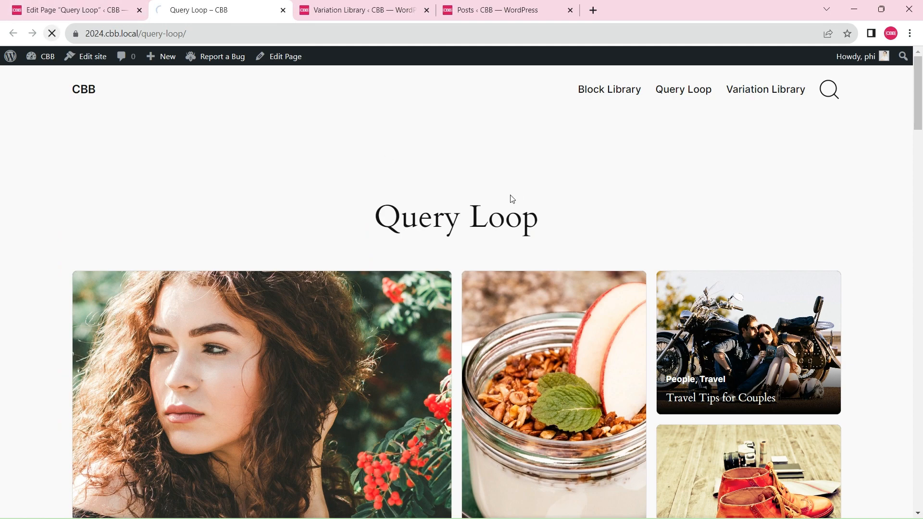
pyautogui.scroll(-10, 535, 195)
pyautogui.scroll(2, 538, 197)
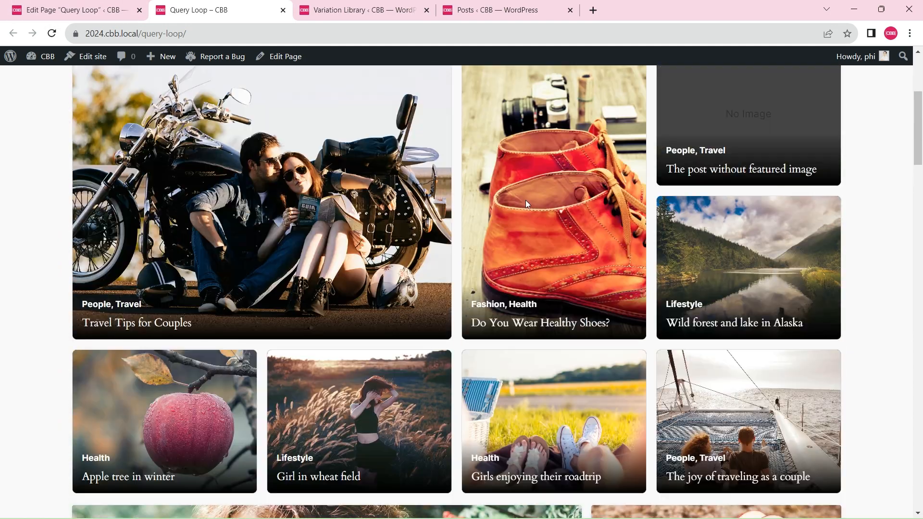
pyautogui.scroll(-4, 531, 198)
pyautogui.scroll(8, 481, 216)
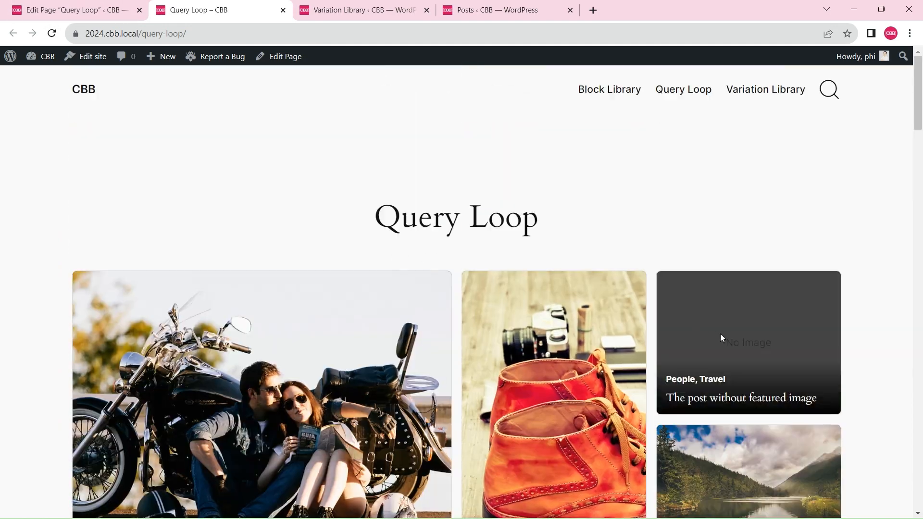
pyautogui.scroll(-8, 721, 336)
pyautogui.scroll(4, 775, 449)
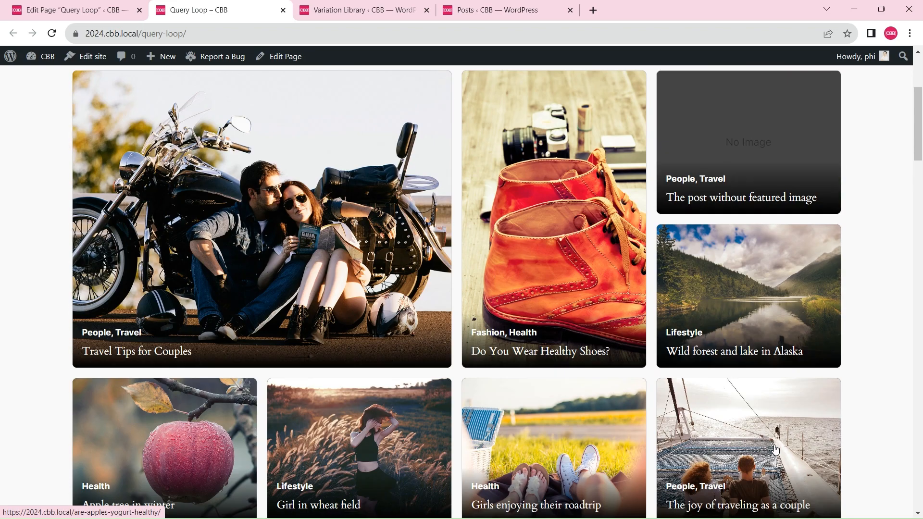
# Look through the Query Loop variations offered in the Variation Library
pyautogui.click(354, 12)
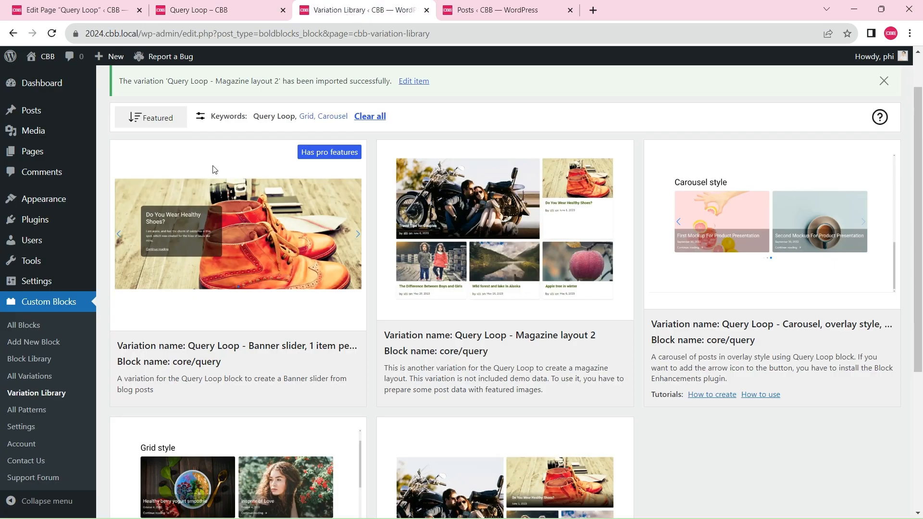
pyautogui.scroll(-8, 476, 251)
pyautogui.scroll(7, 475, 251)
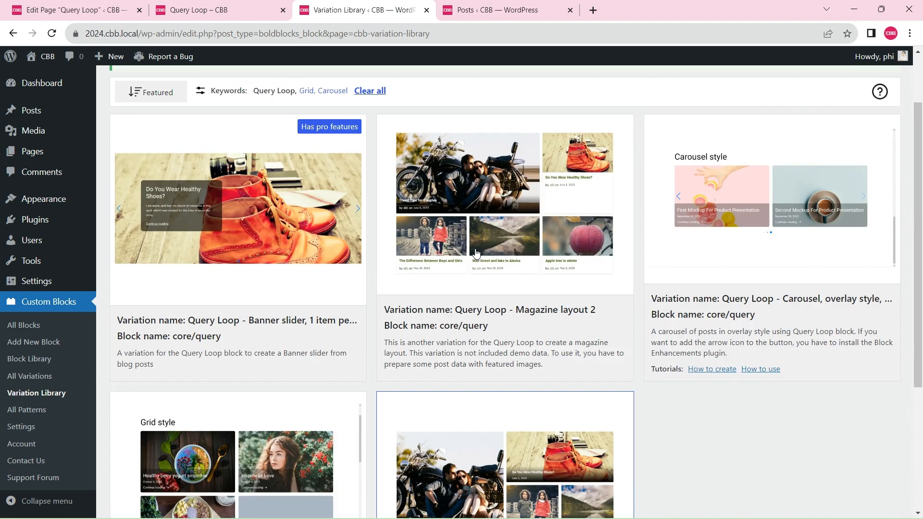